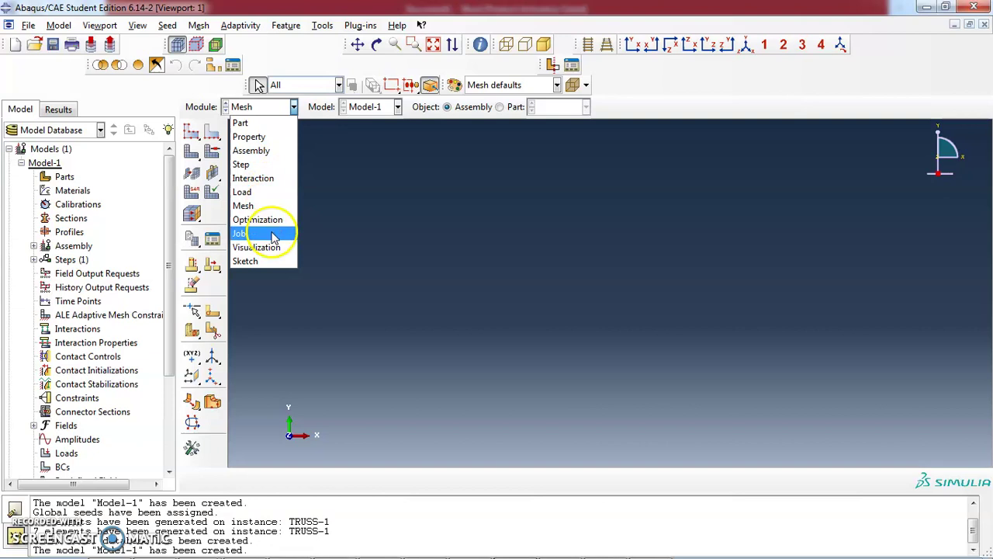
- In the Part module, create a 2D planar deformable wire part named TRUSS with approximate size 4, checking dimensions against the hoist schematic in Word
click(264, 124)
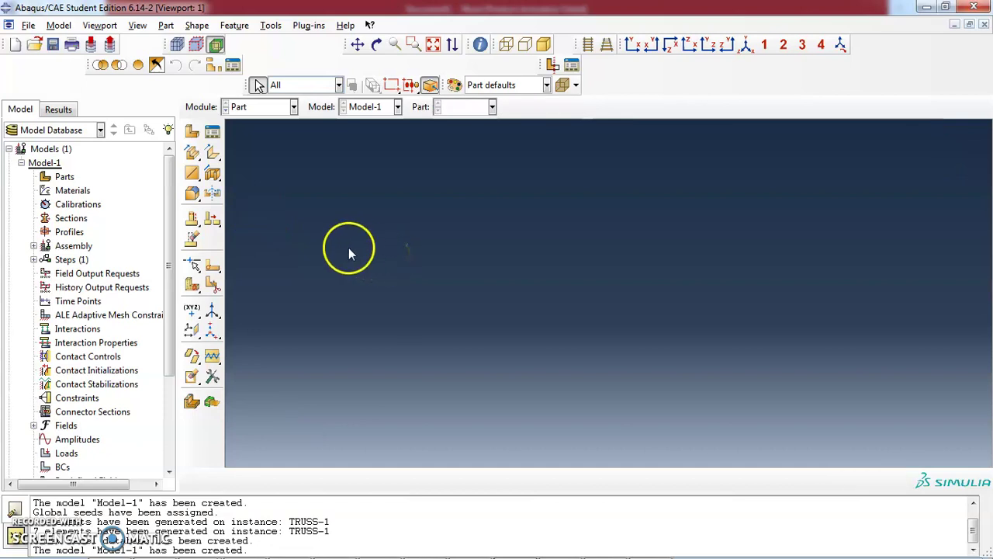
click(193, 133)
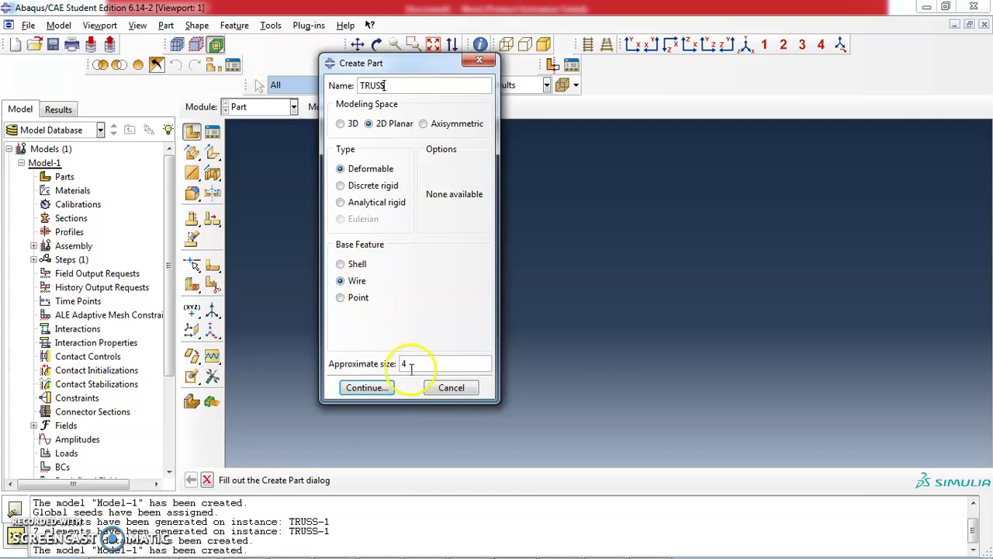
mouse_move(516, 544)
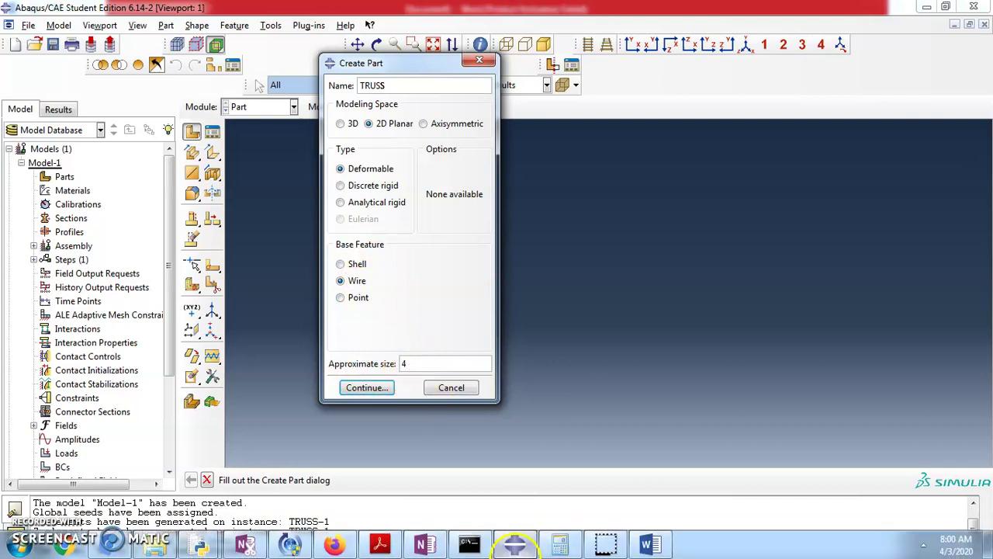
click(650, 545)
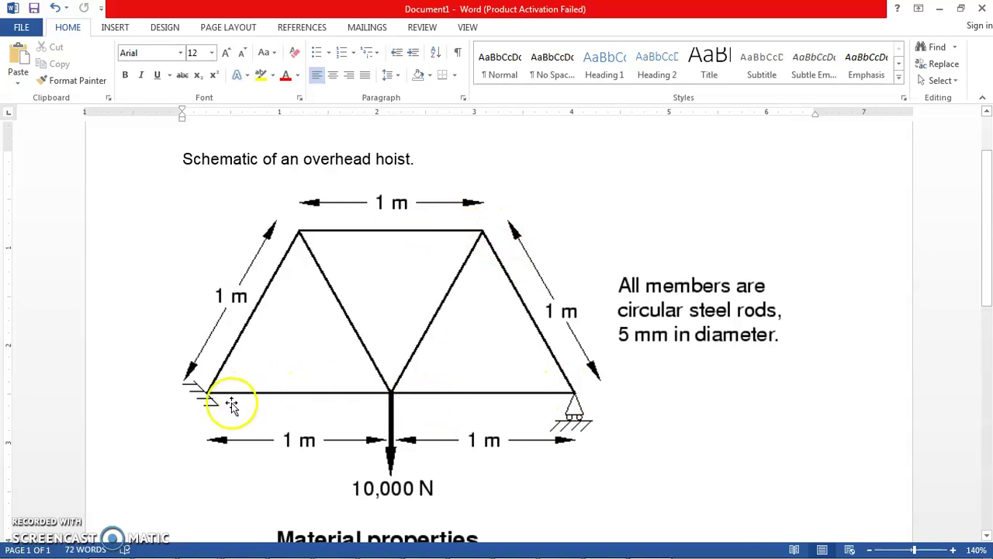
mouse_move(654, 543)
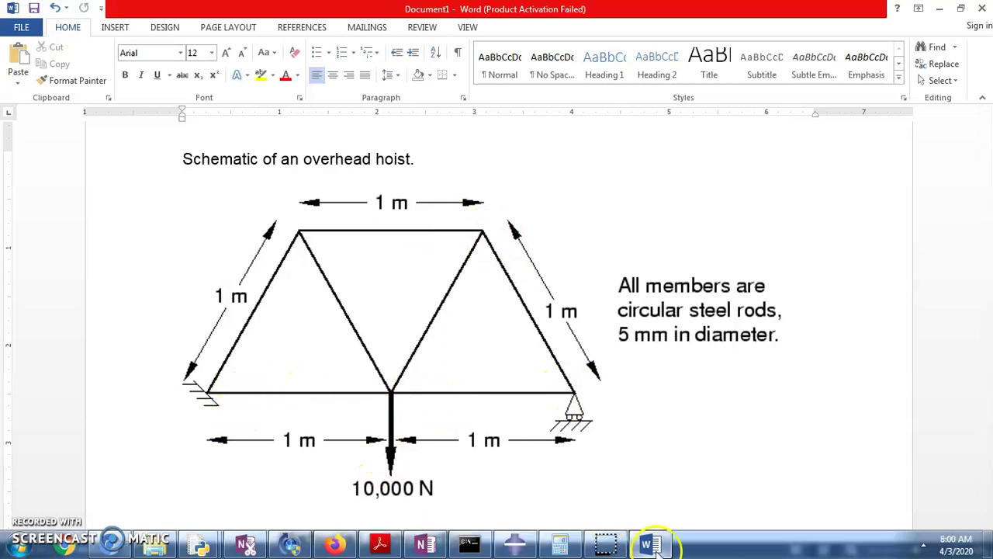
click(505, 545)
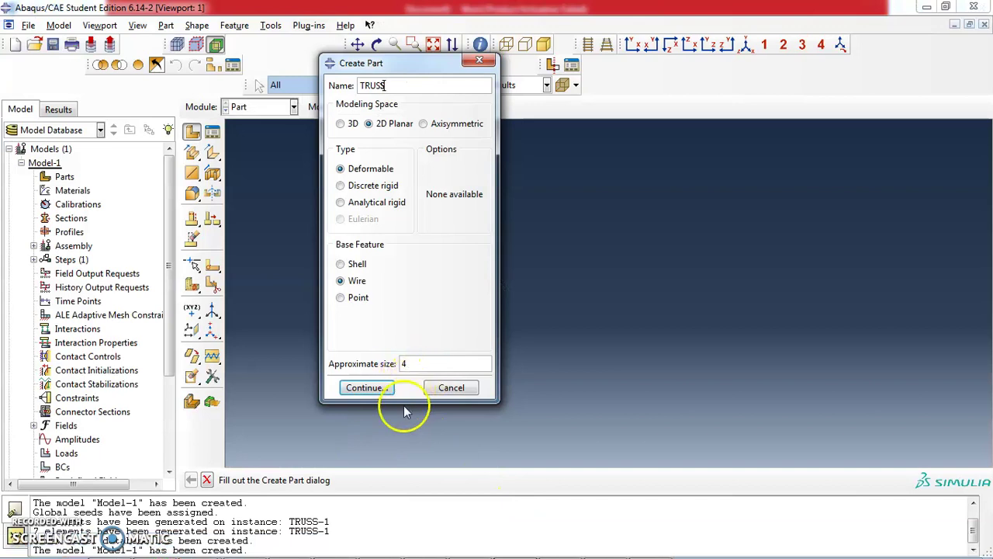
click(372, 387)
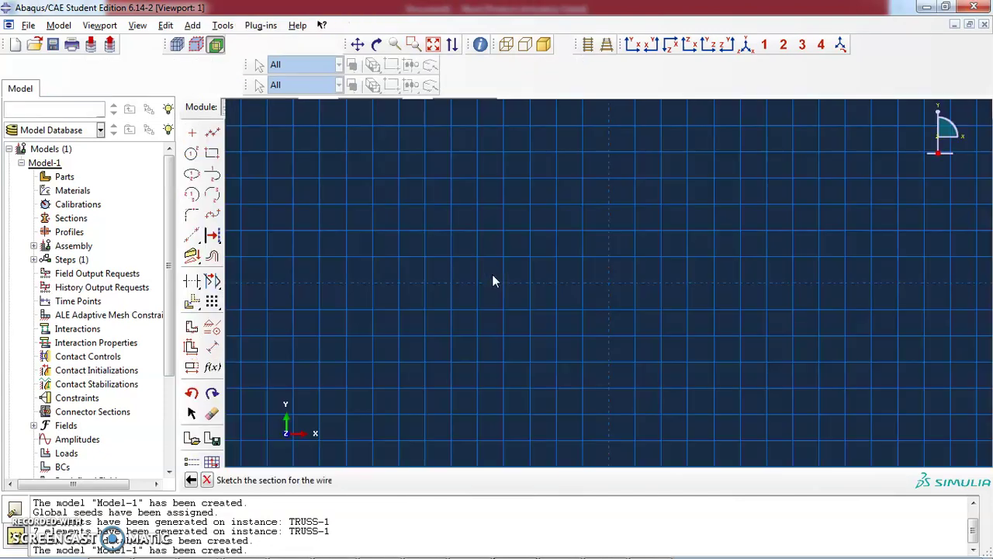
- Sketch a closed trapezoid with connected lines through about (-1.2, 0), (-0.6, 0.9), (0.53, 0.9), (1.05, 0) and the origin, splitting its base in two
click(569, 274)
scroll(578, 271, down, 3)
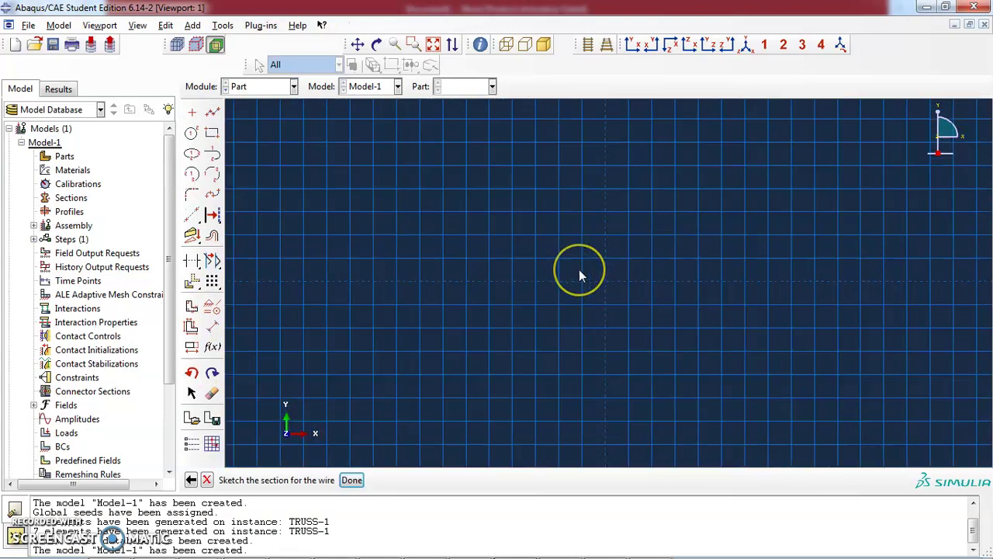
scroll(580, 272, down, 3)
scroll(581, 276, down, 4)
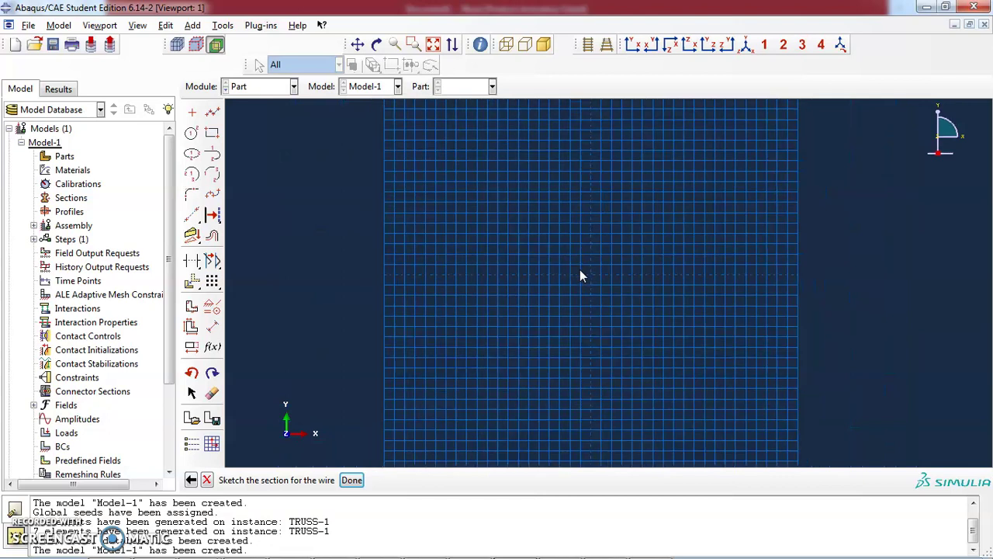
scroll(588, 229, up, 4)
scroll(588, 228, up, 1)
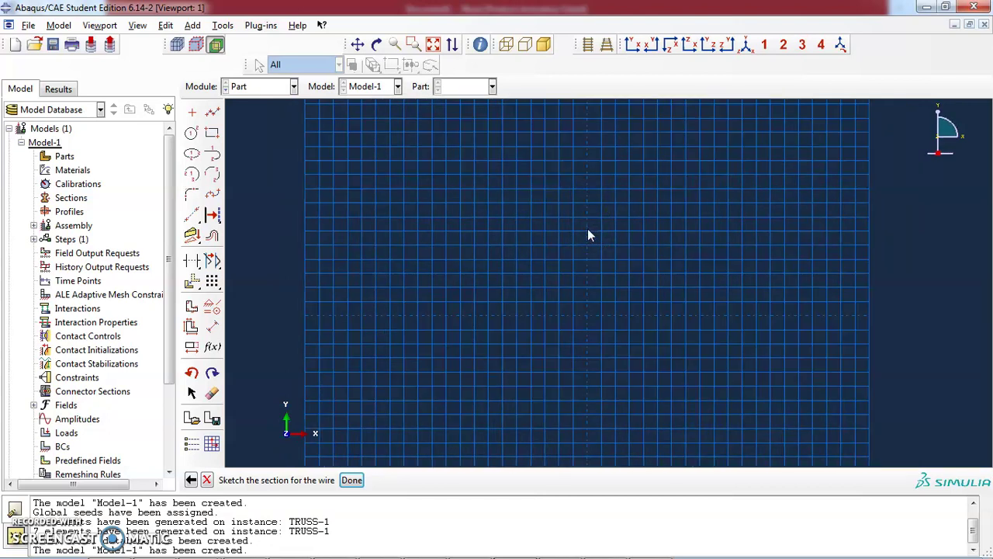
click(213, 114)
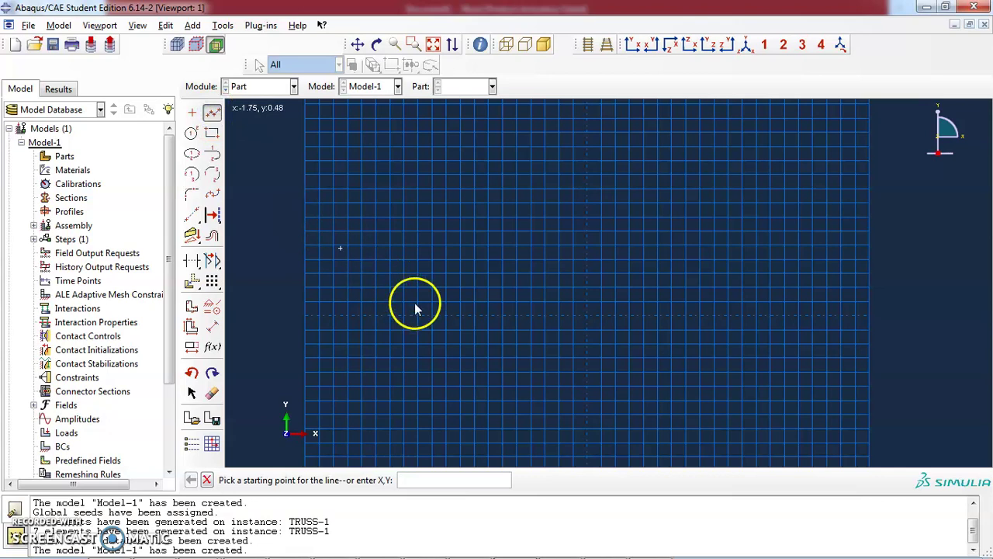
click(417, 315)
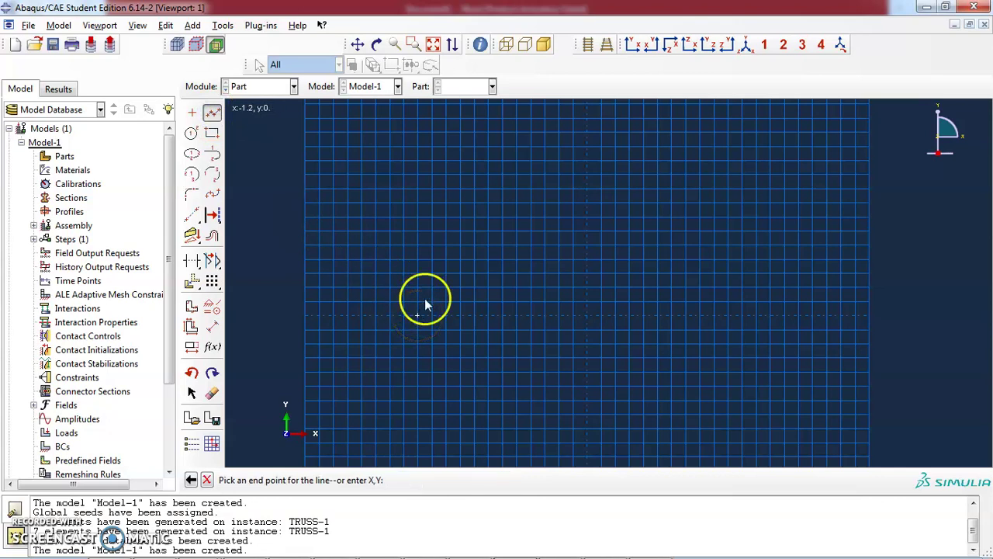
click(502, 188)
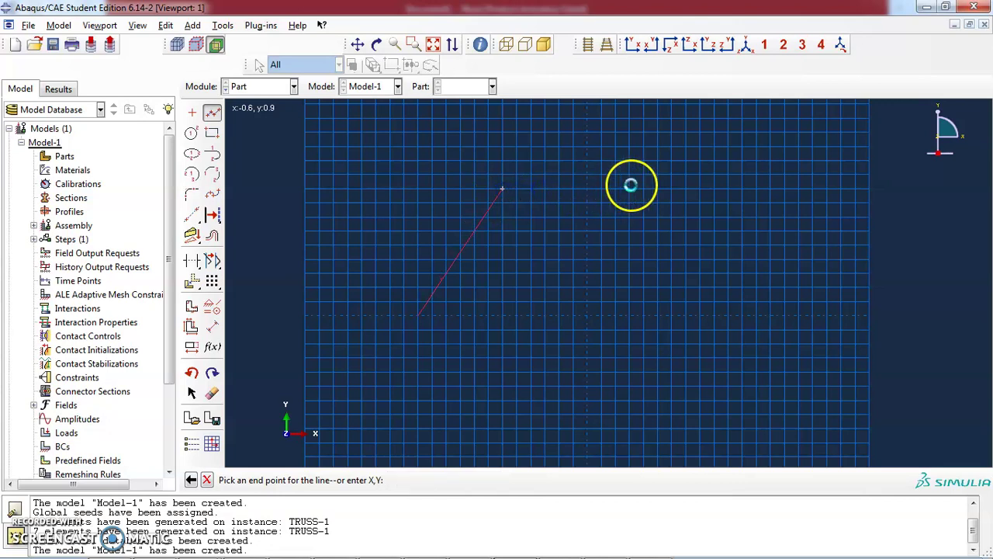
click(732, 291)
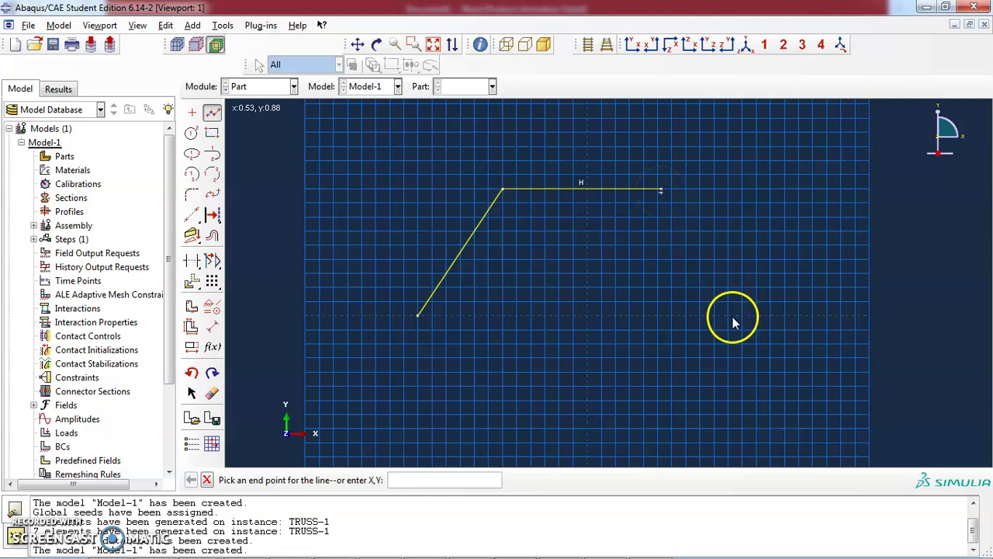
click(735, 317)
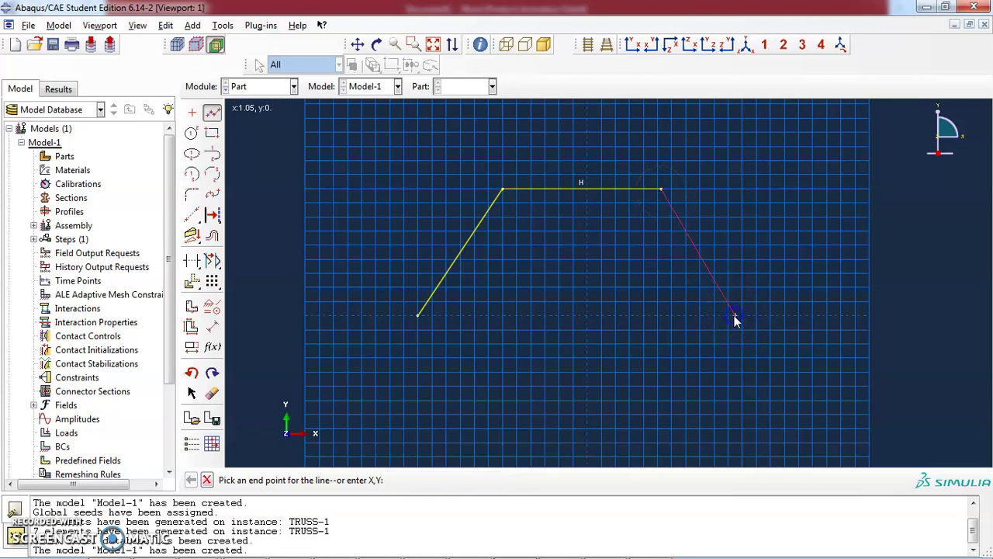
click(587, 316)
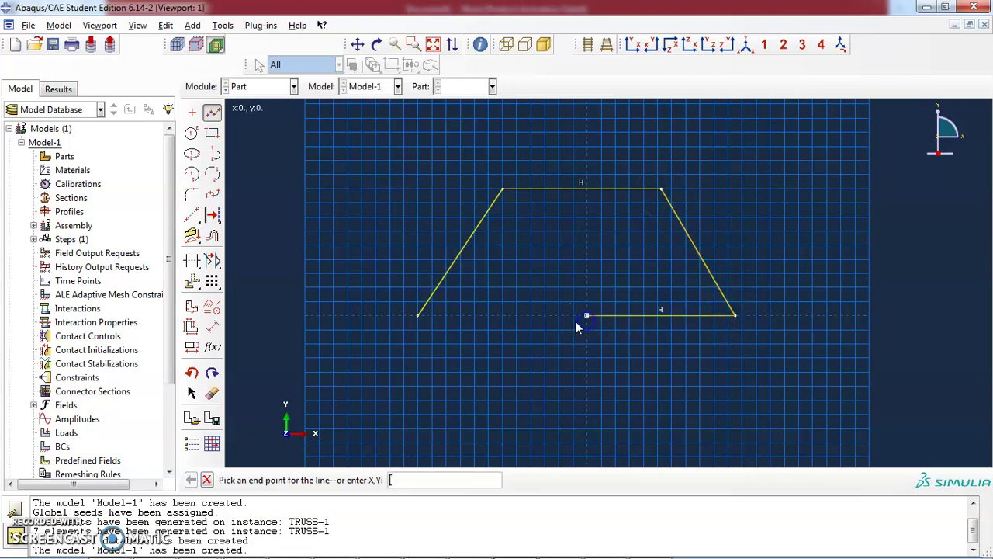
click(419, 317)
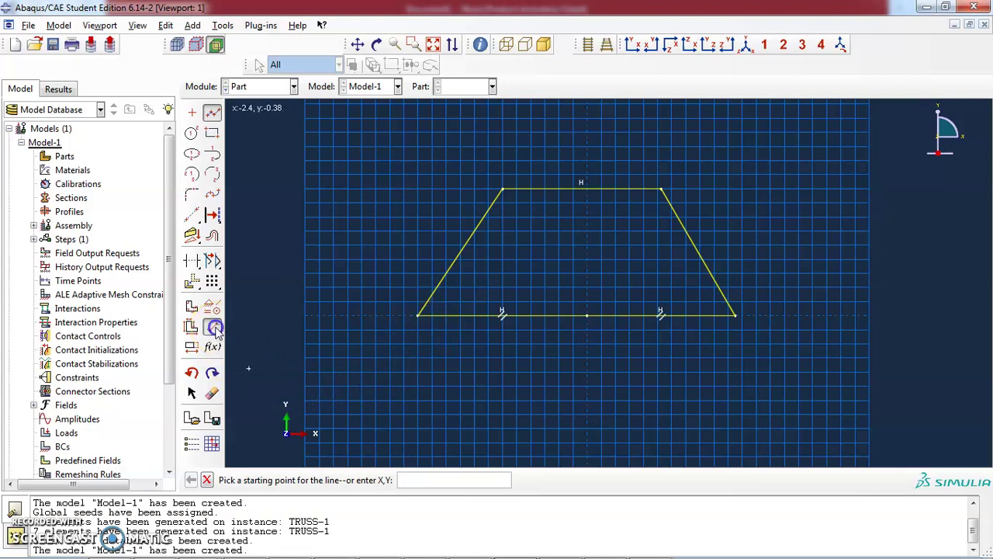
- Dimension the trapezoid's left inclined member and its top horizontal member, setting each length to 1
click(214, 329)
click(457, 269)
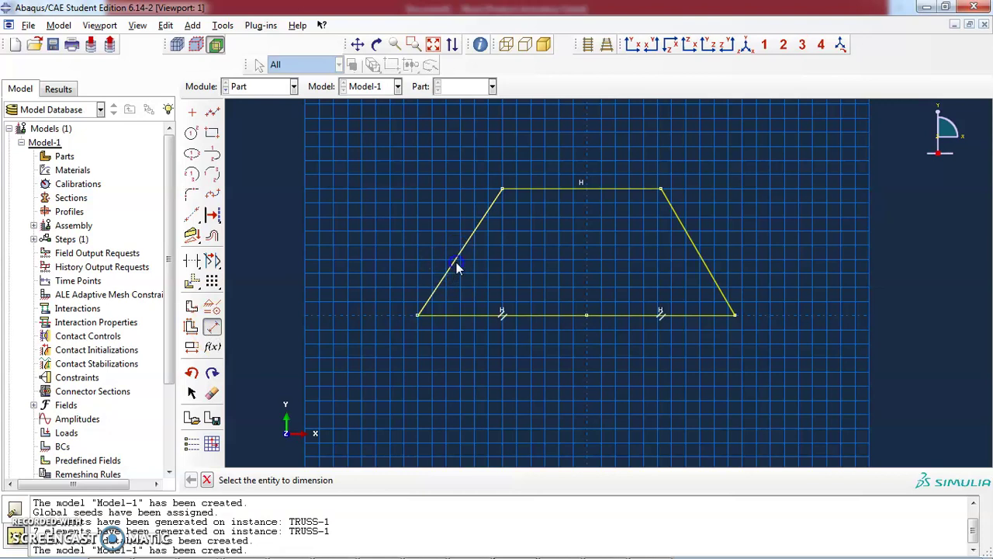
click(418, 237)
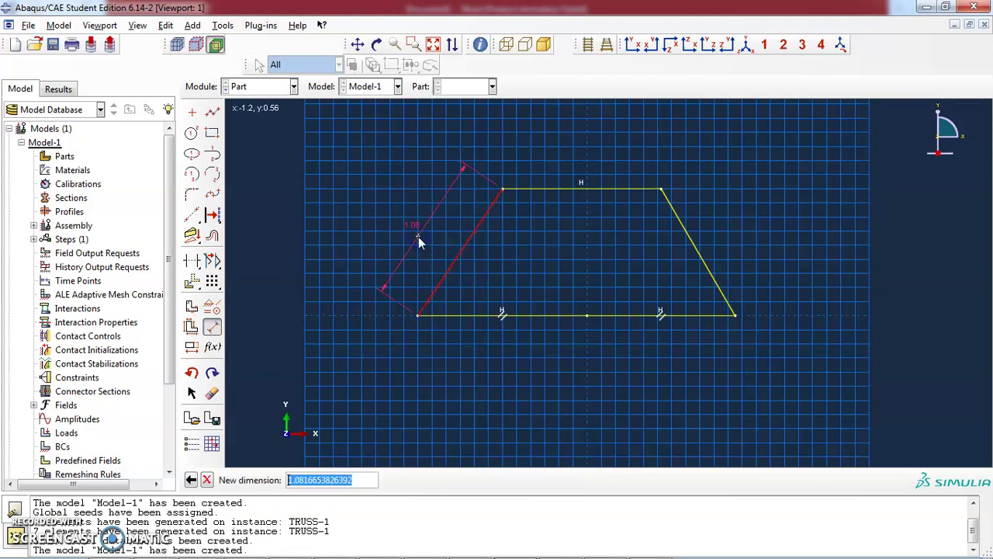
text(1)
key(Return)
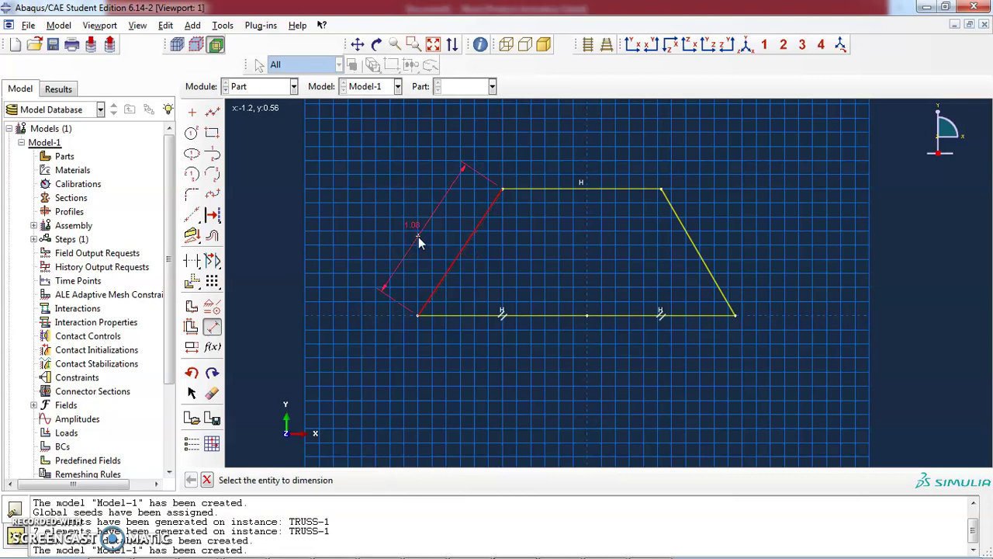
click(567, 198)
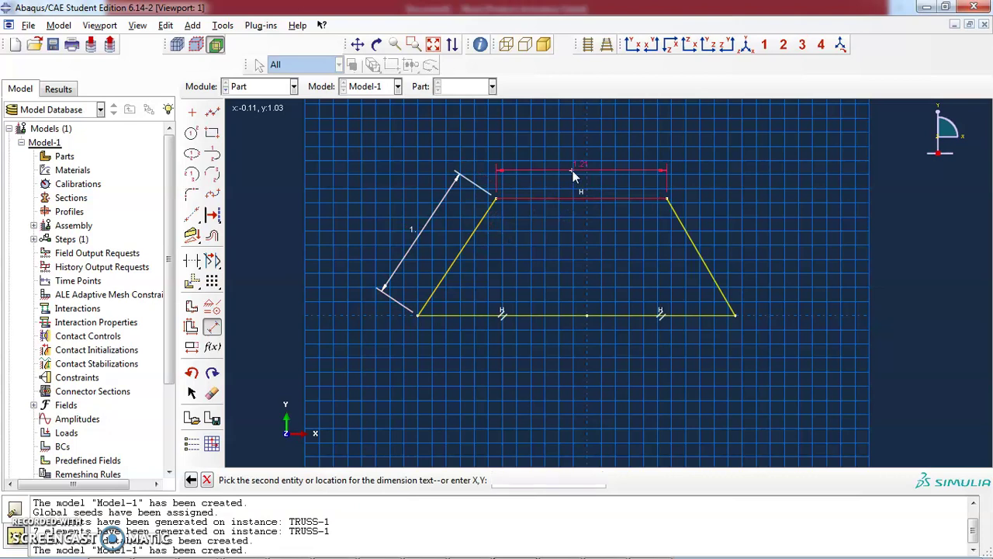
click(572, 171)
text(1)
key(Return)
click(610, 223)
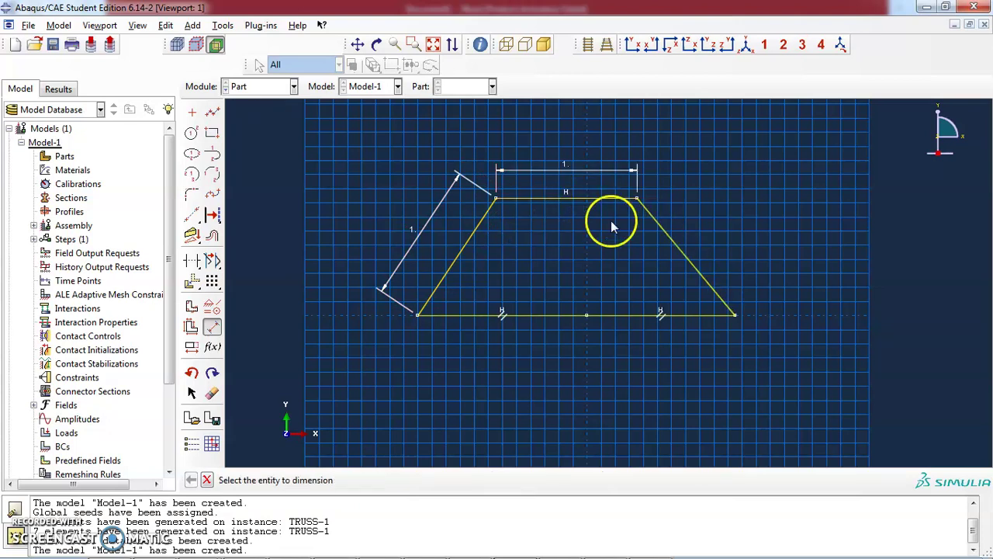
- Dimension the trapezoid's right inclined member and set its length to 1
click(689, 263)
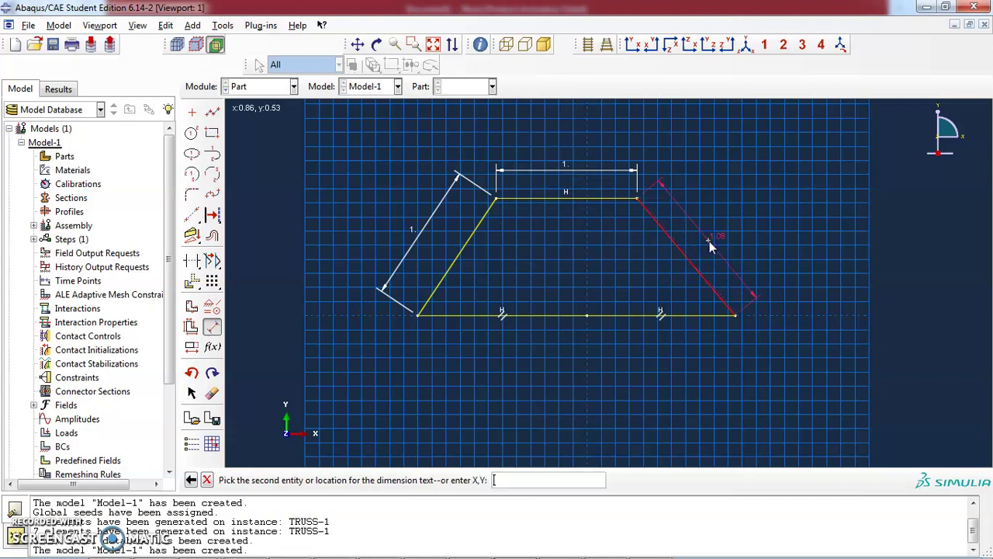
click(709, 242)
text(1)
key(Return)
- Dimension the right and left halves of the trapezoid's base, setting each length to 1
click(681, 316)
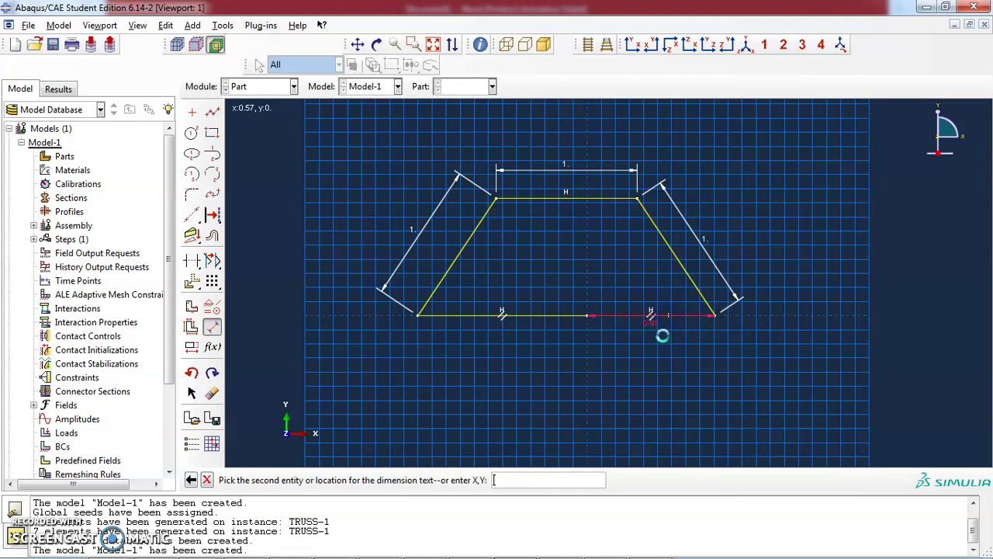
click(665, 335)
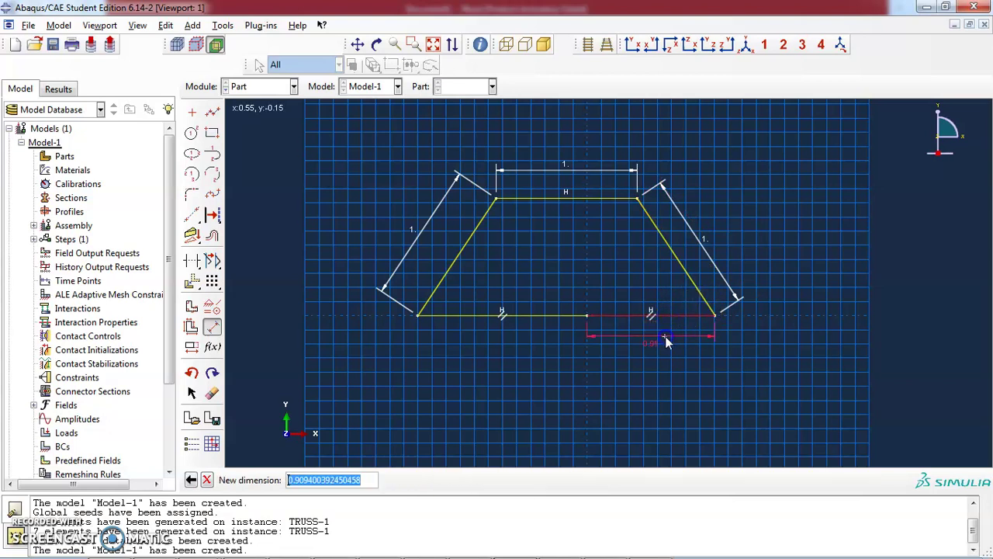
text(1)
key(Return)
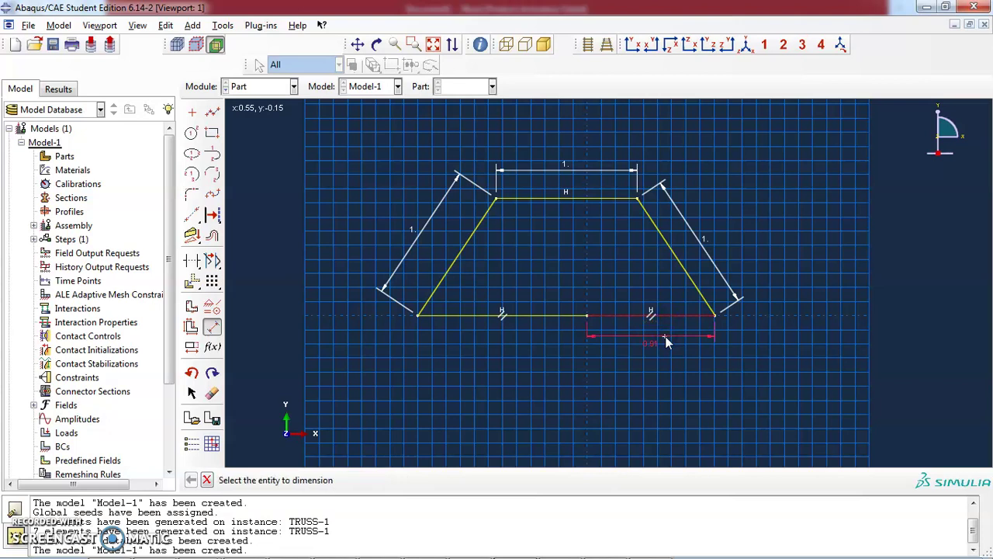
click(529, 316)
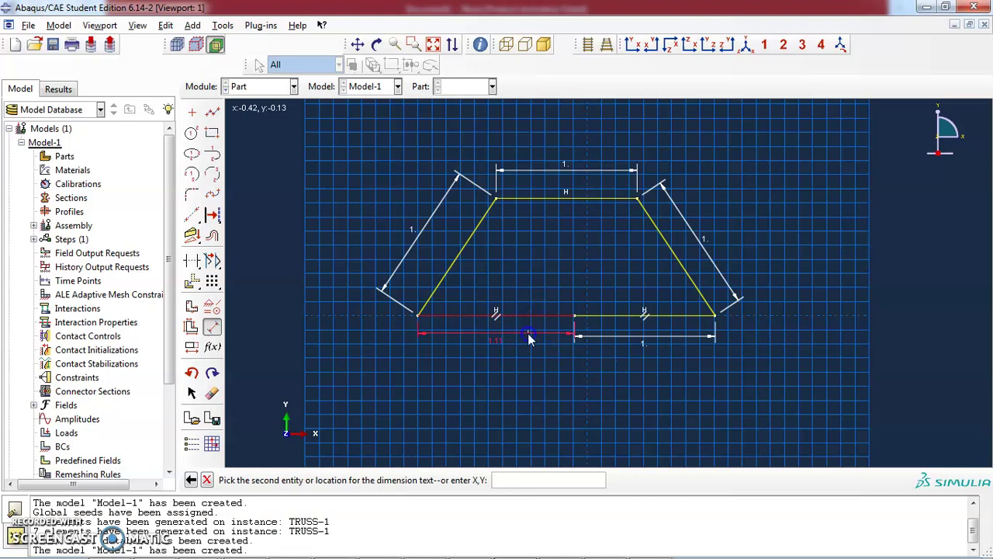
click(527, 333)
text(1)
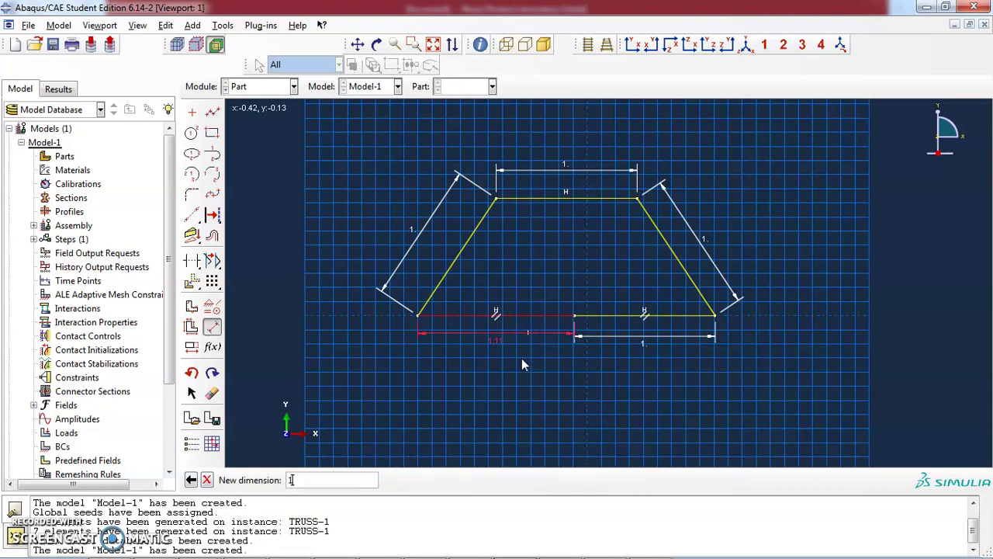
key(Return)
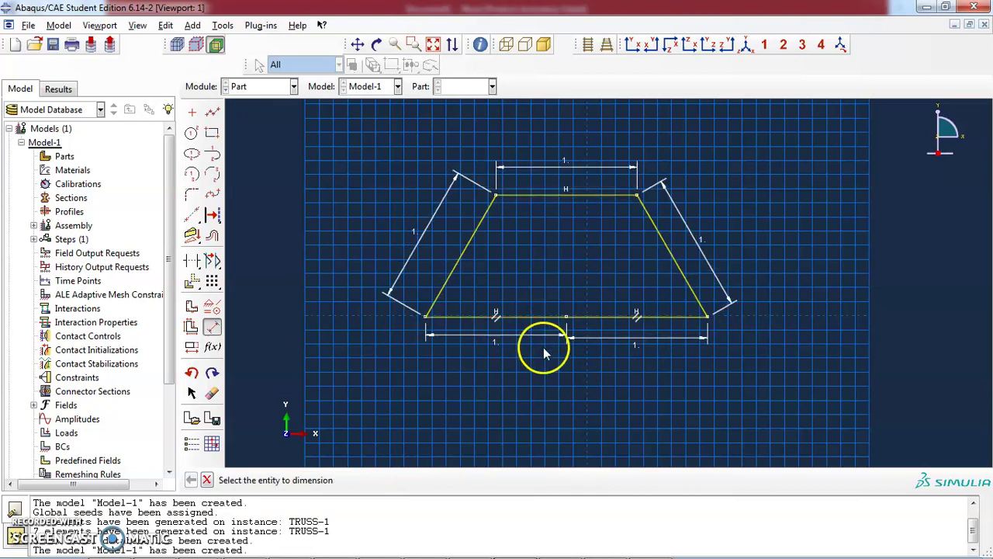
- Draw two diagonal members connecting the top left and top right corners to the midpoint of the base, completing the truss outline
click(215, 115)
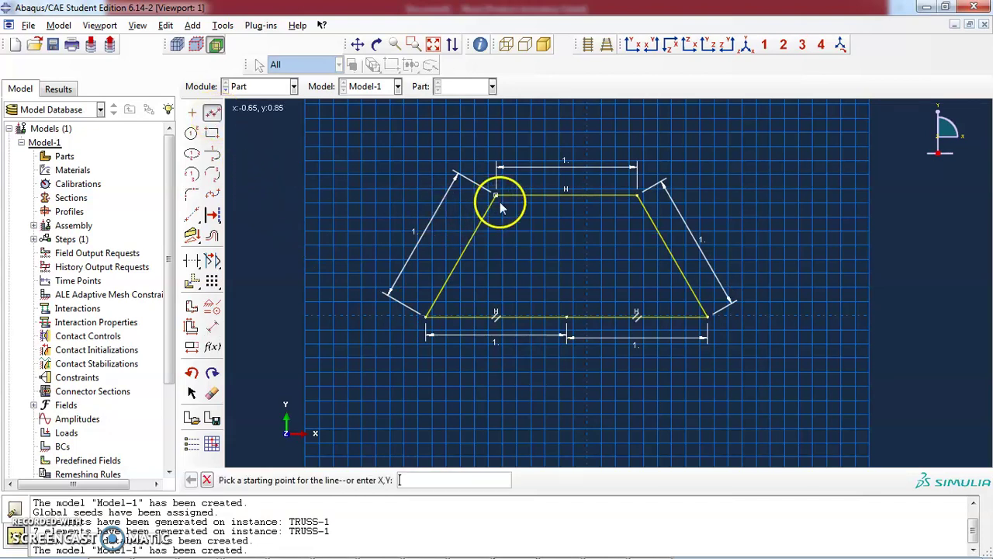
click(567, 315)
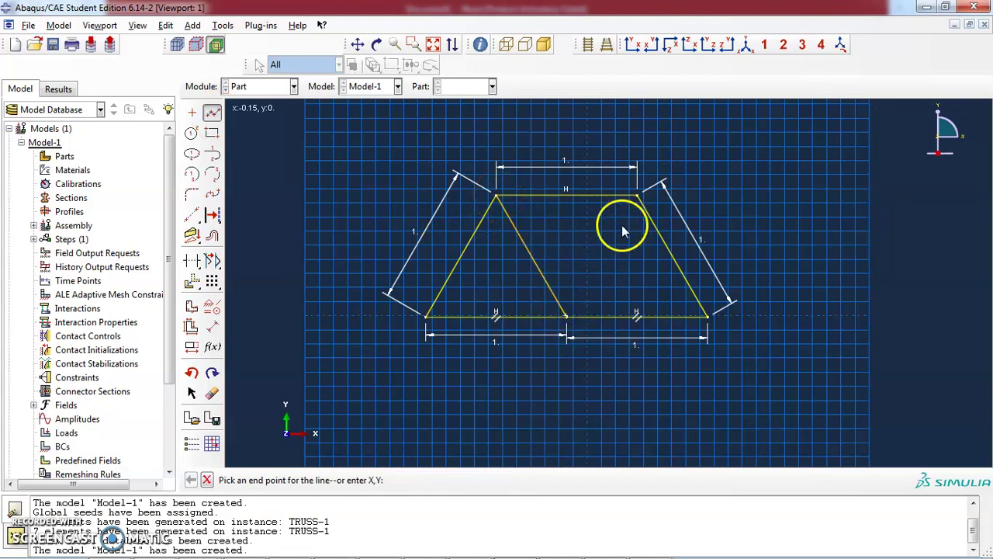
click(637, 197)
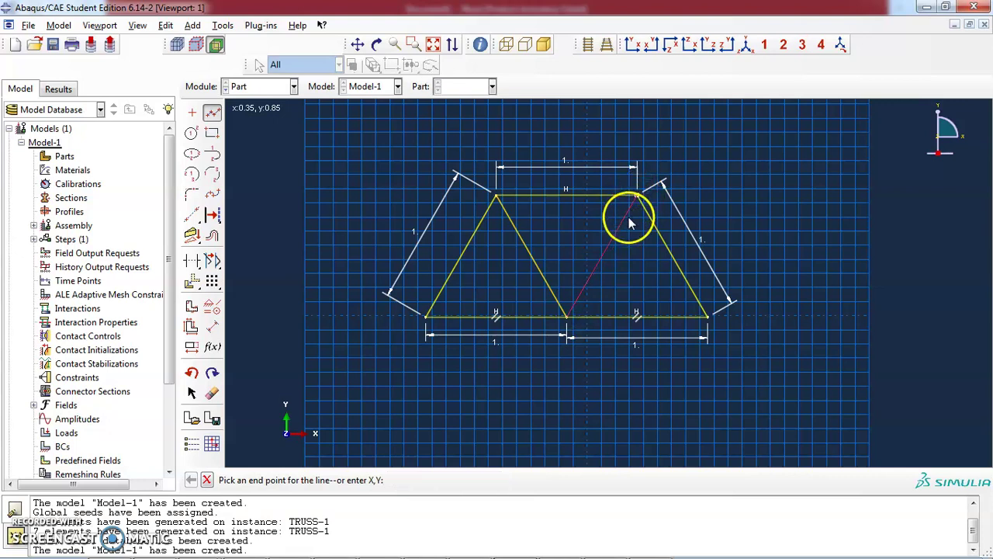
click(206, 479)
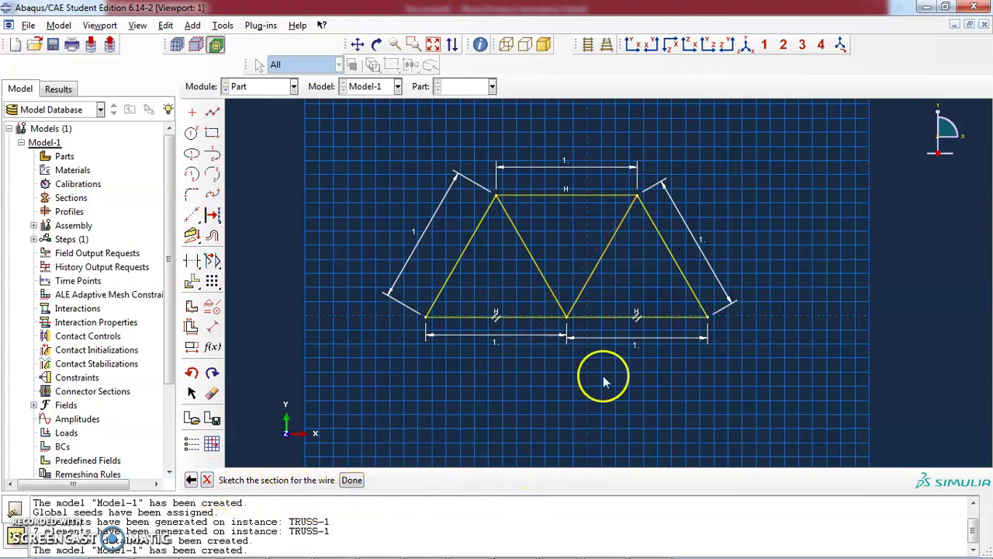
scroll(586, 230, down, 1)
scroll(586, 231, up, 4)
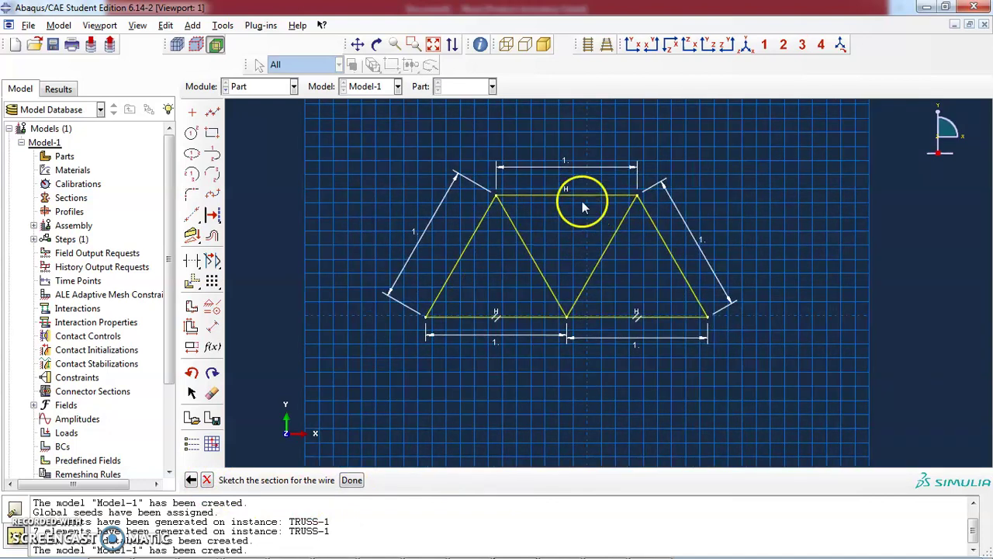
scroll(572, 208, up, 2)
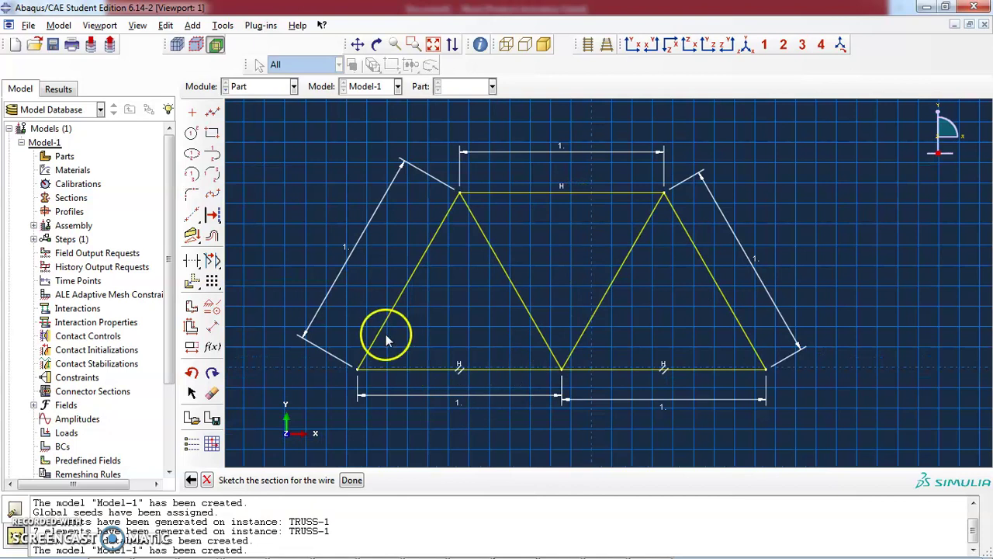
- Finish the wire sketch to create the truss part, and switch to the Property module
click(352, 480)
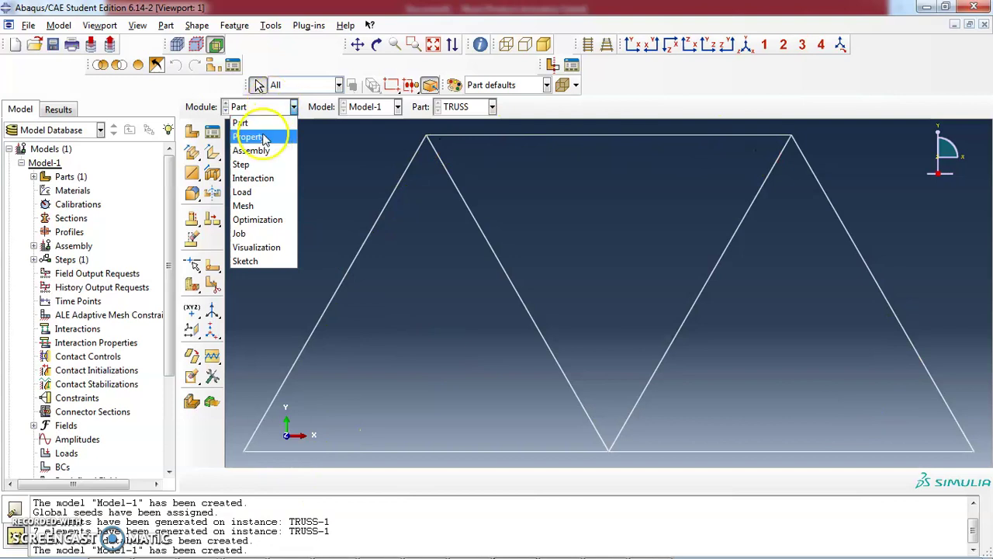
click(263, 138)
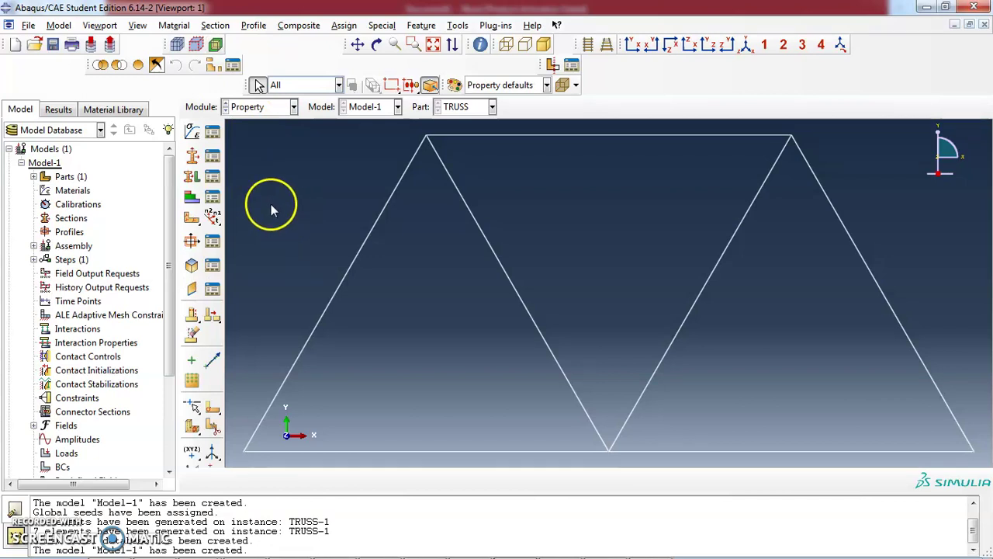
- Create a material named STEEL with isotropic elastic behavior, Young's modulus 200E9 and Poisson's ratio 0.3
click(194, 134)
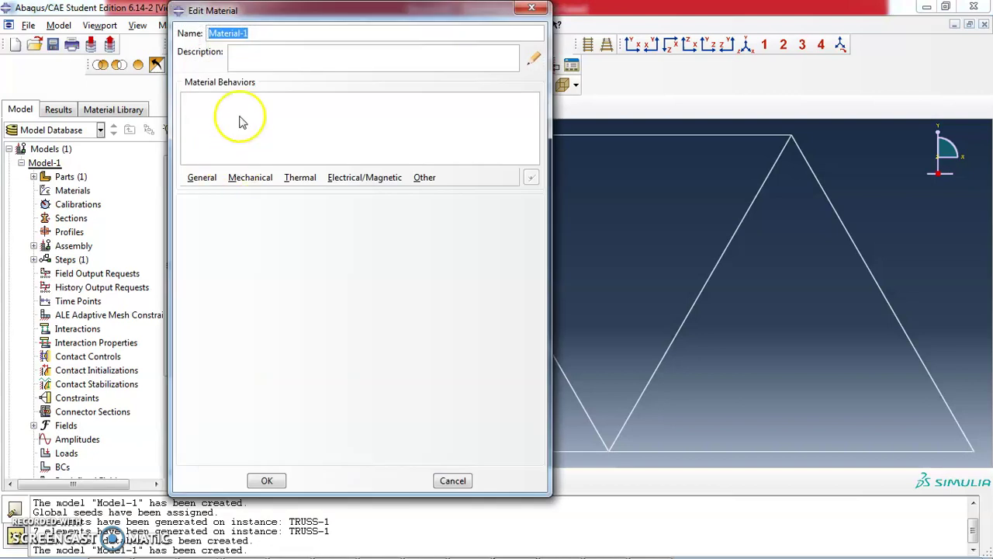
text(STEEL)
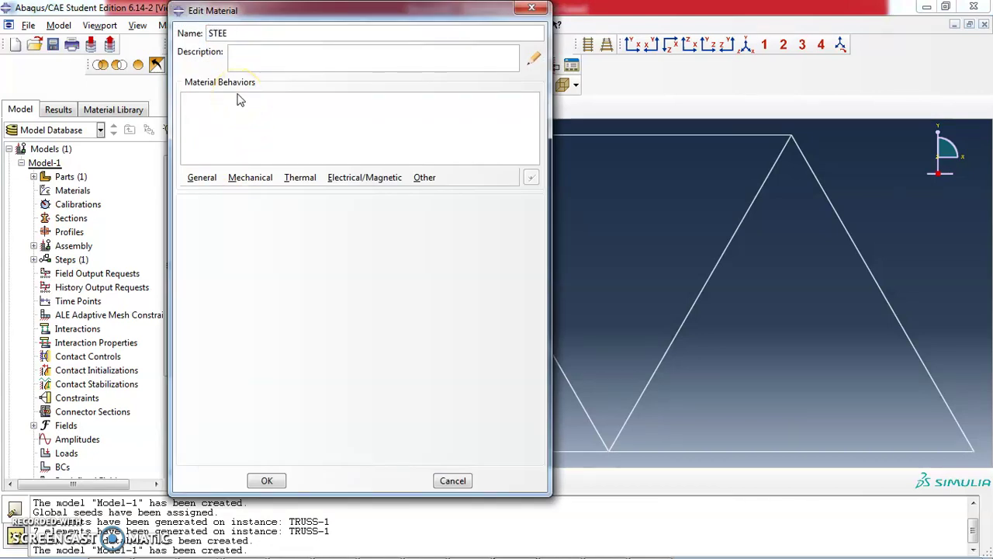
click(250, 180)
mouse_move(332, 197)
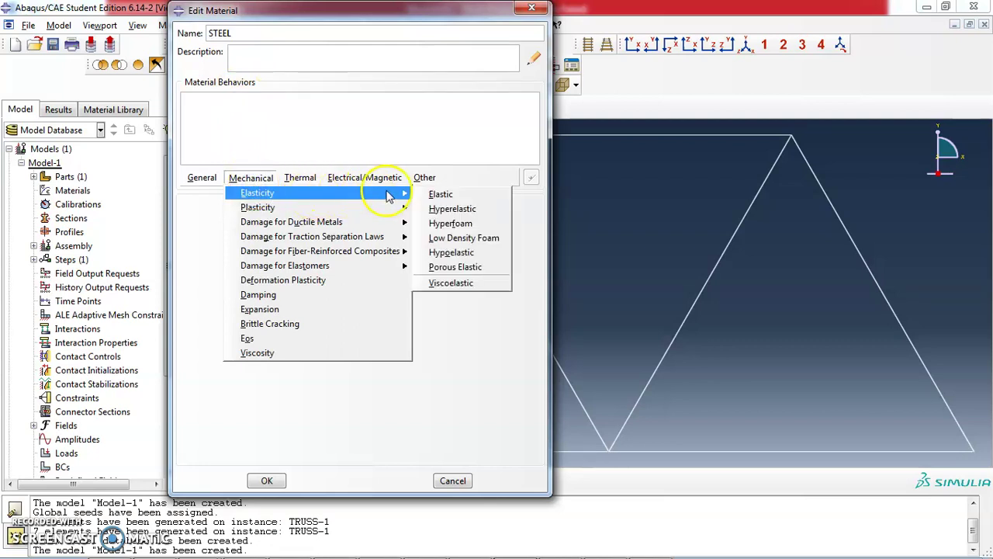
click(439, 194)
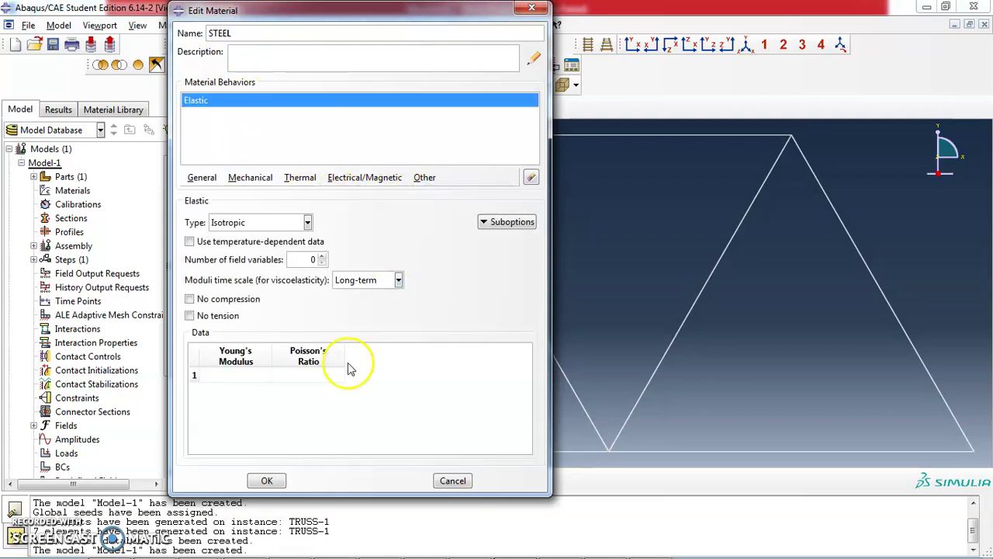
click(243, 375)
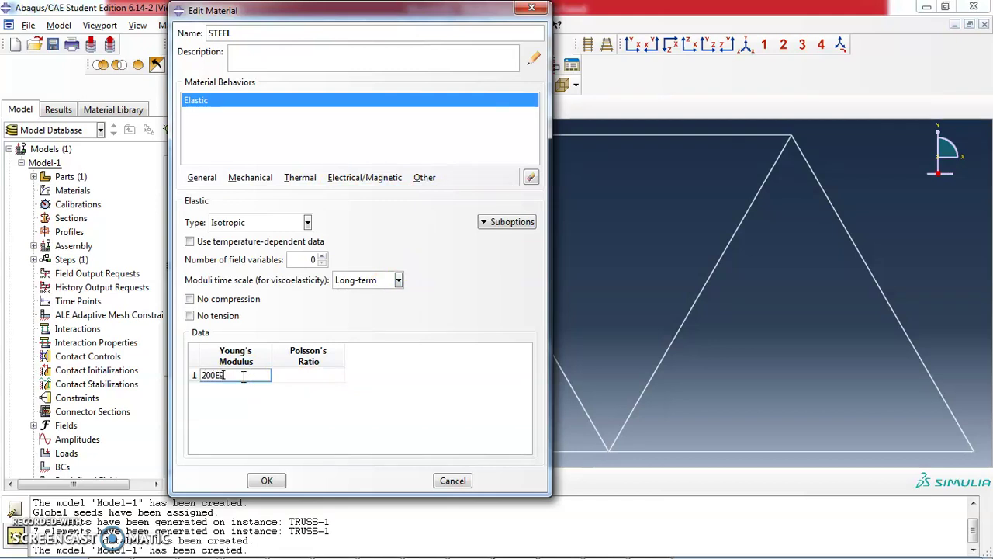
text(200E9)
click(299, 375)
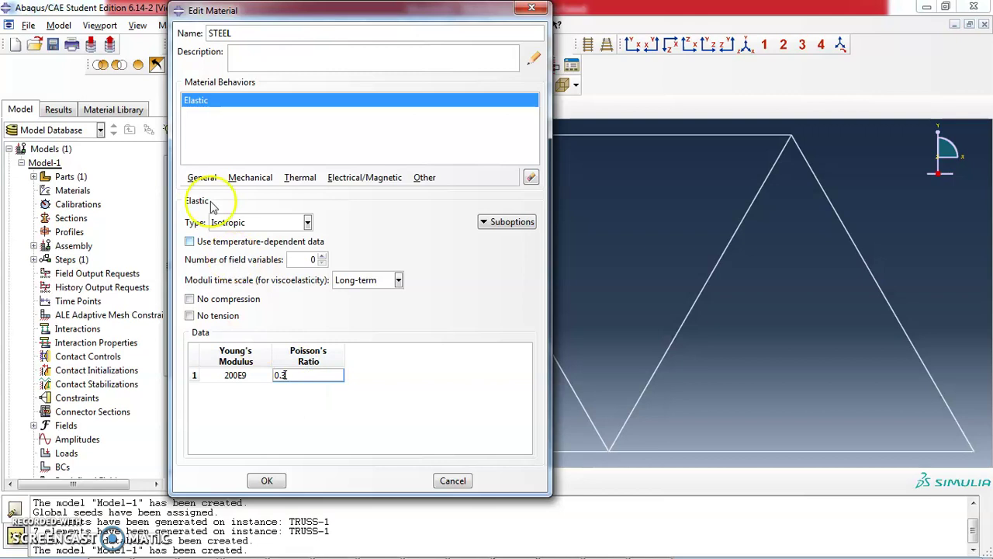
- Add a uniform mass density of 7800 to the STEEL material and save the material
click(203, 178)
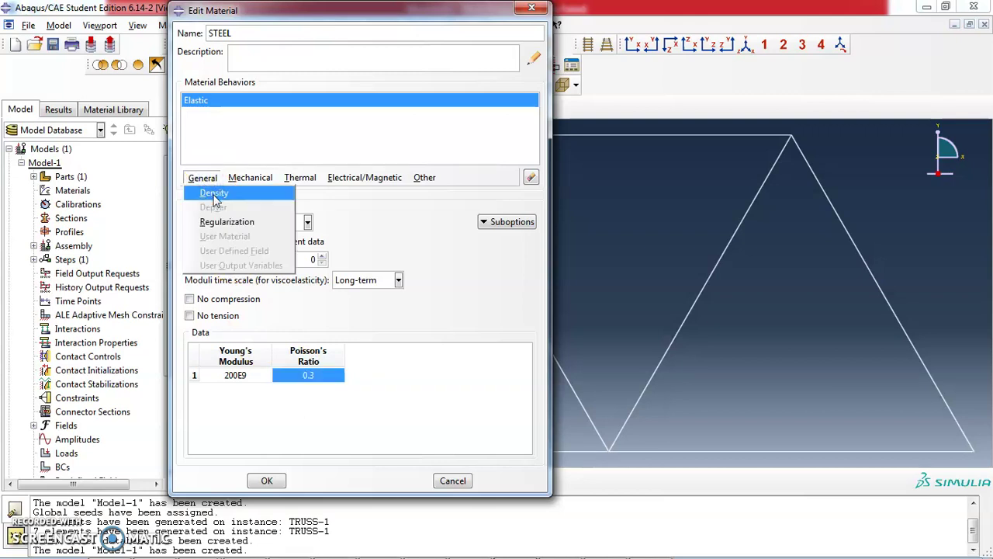
click(215, 194)
click(232, 319)
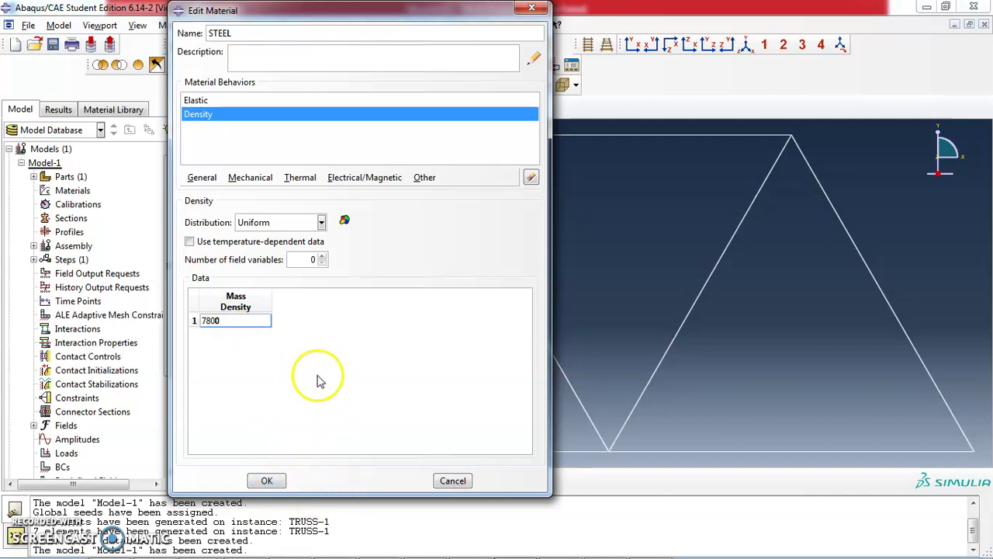
click(284, 483)
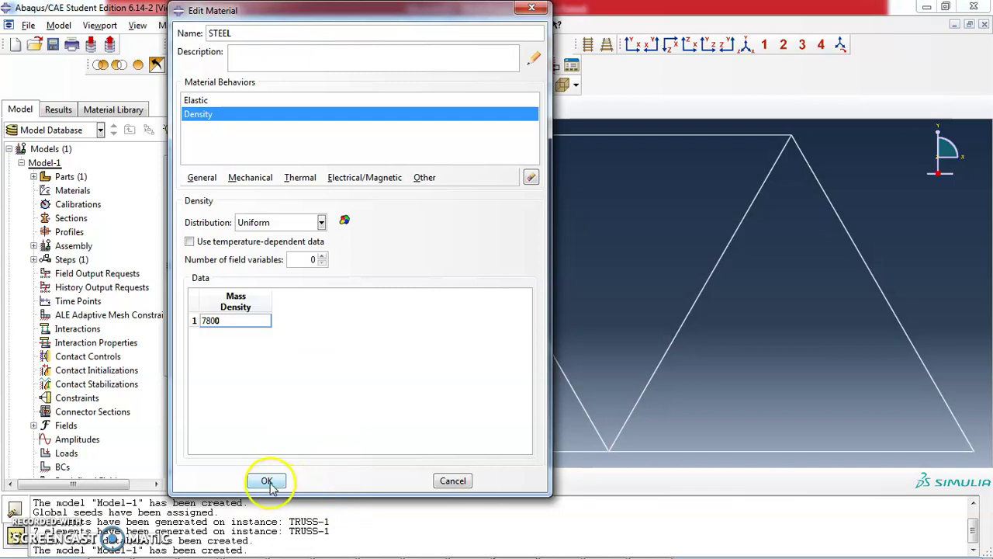
click(425, 435)
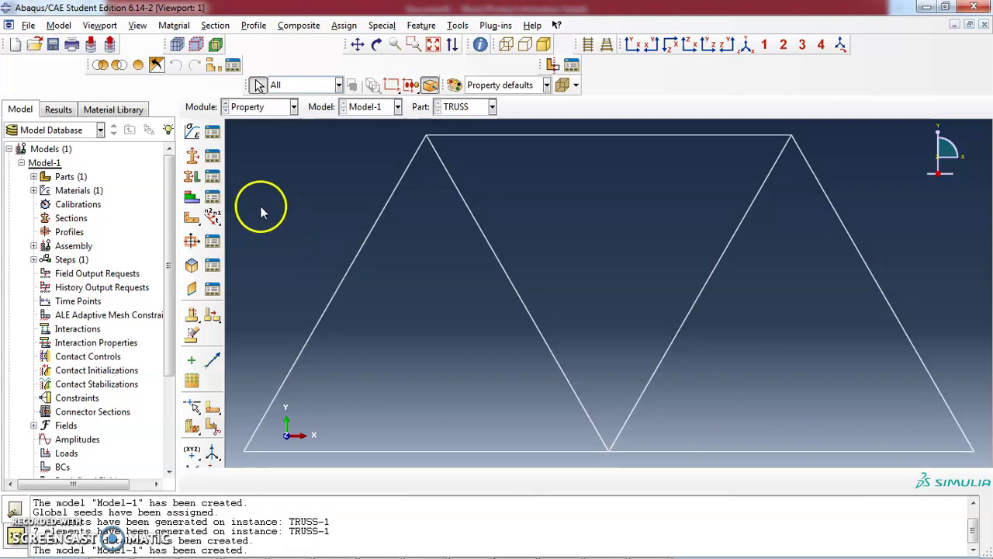
- Create a section named TRUSS-Section with category Beam and type Truss, and continue to its settings
click(192, 158)
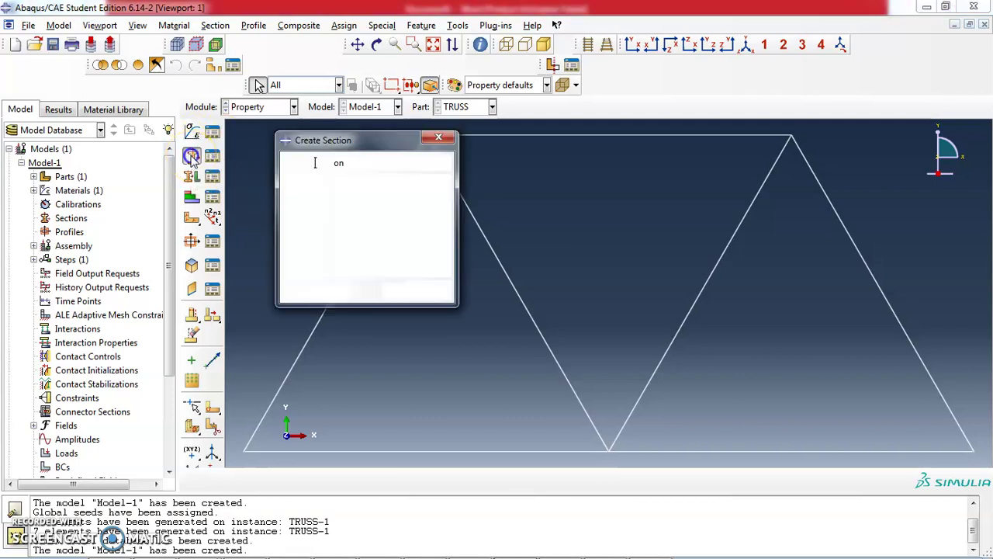
click(362, 162)
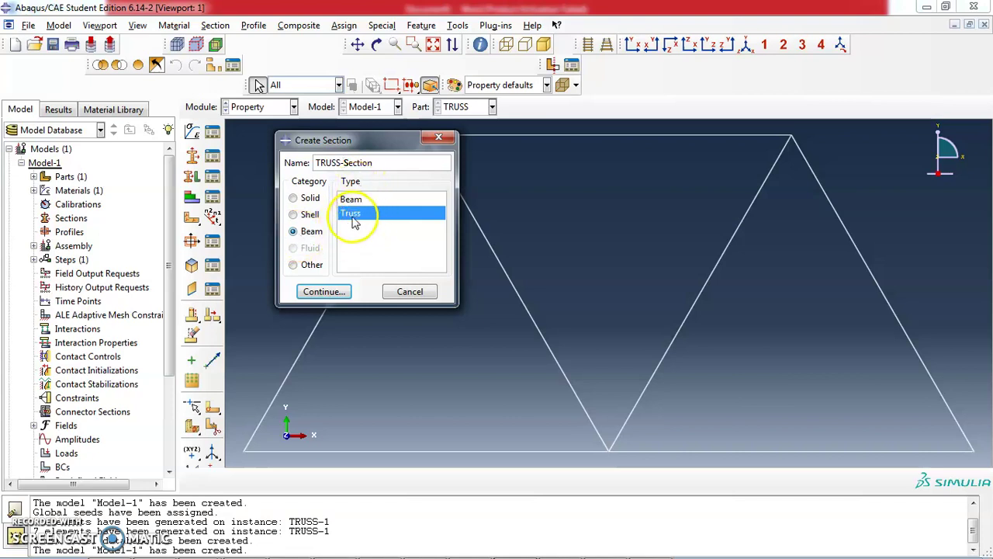
click(326, 293)
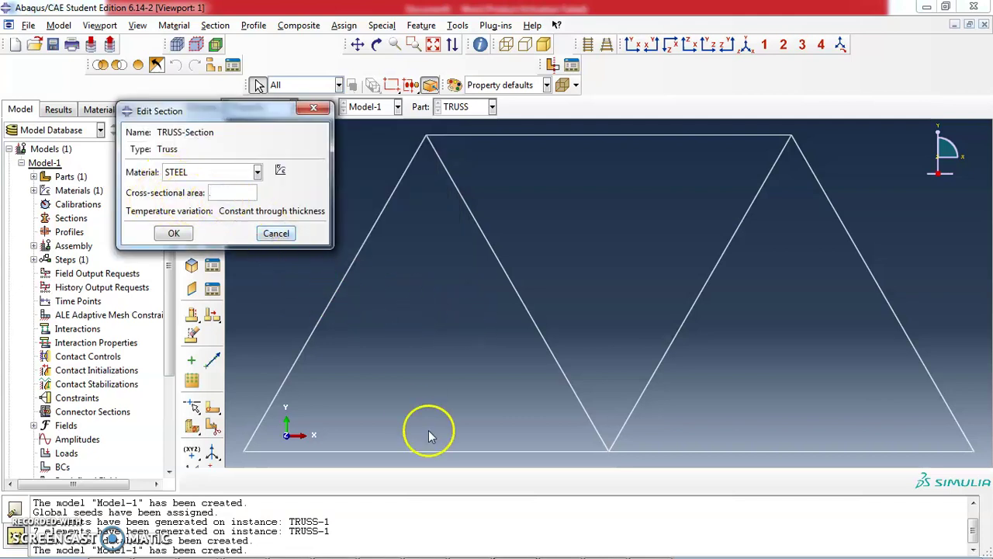
- Check the rod diameter in the Word schematic, and use Calculator to compute the circular area as 3.142 * 0.0025 * 0.0025
mouse_move(505, 551)
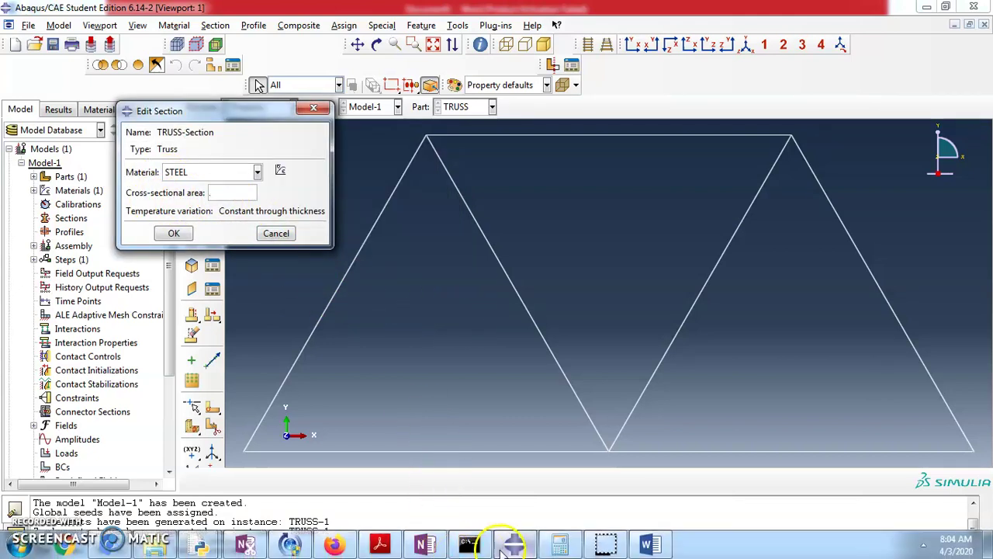
click(650, 545)
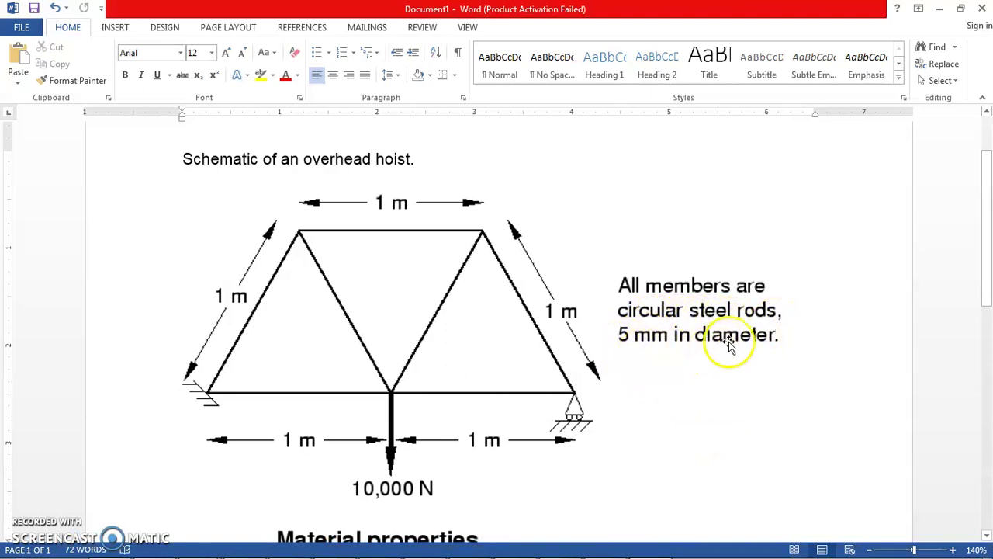
mouse_move(543, 547)
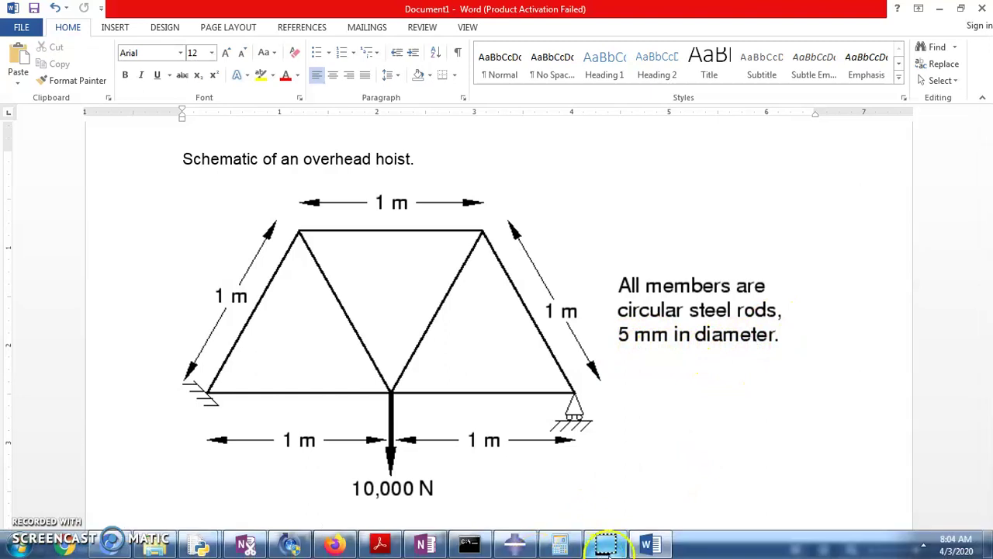
click(565, 546)
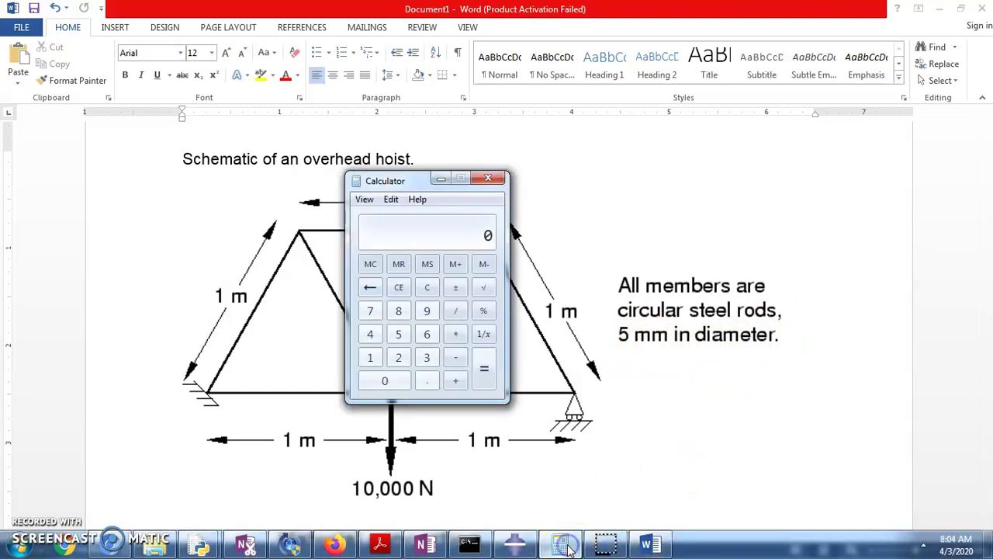
click(429, 360)
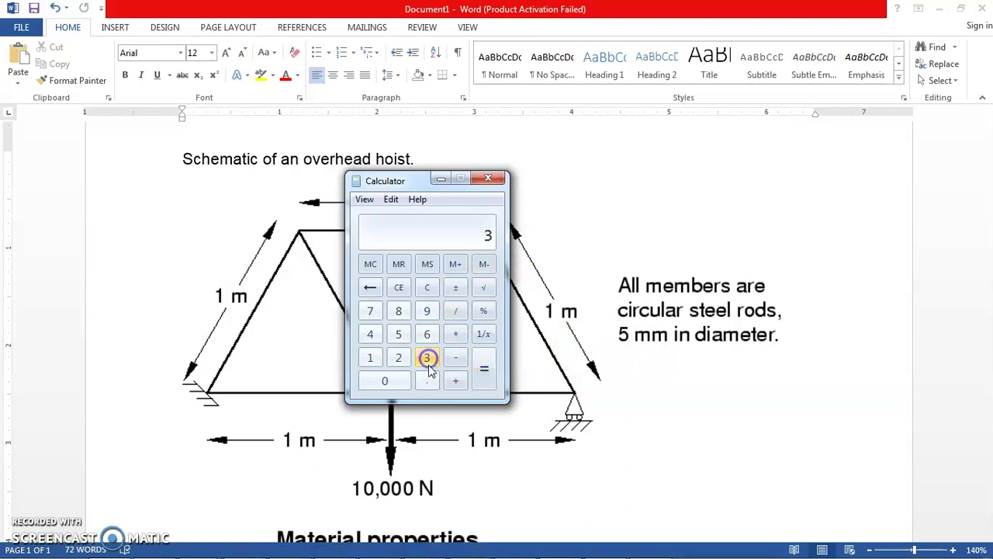
click(426, 380)
click(372, 359)
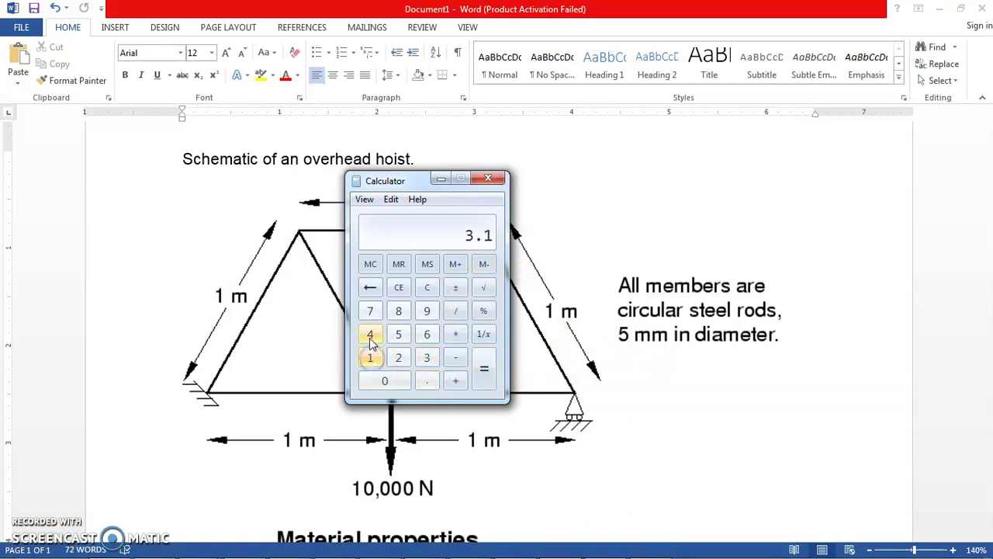
click(370, 335)
click(397, 359)
click(458, 334)
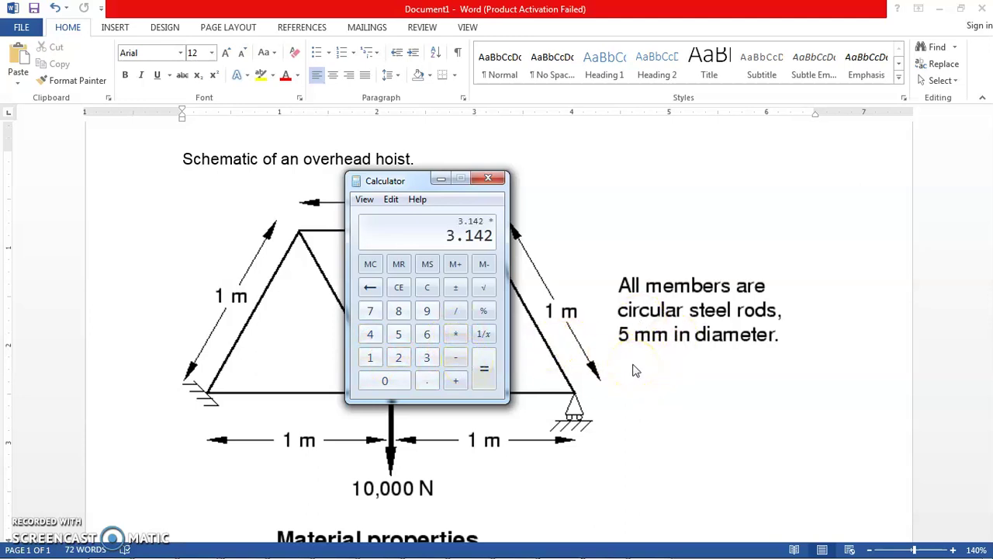
click(426, 382)
click(395, 382)
click(385, 381)
click(398, 357)
click(398, 334)
click(458, 335)
click(427, 381)
click(397, 383)
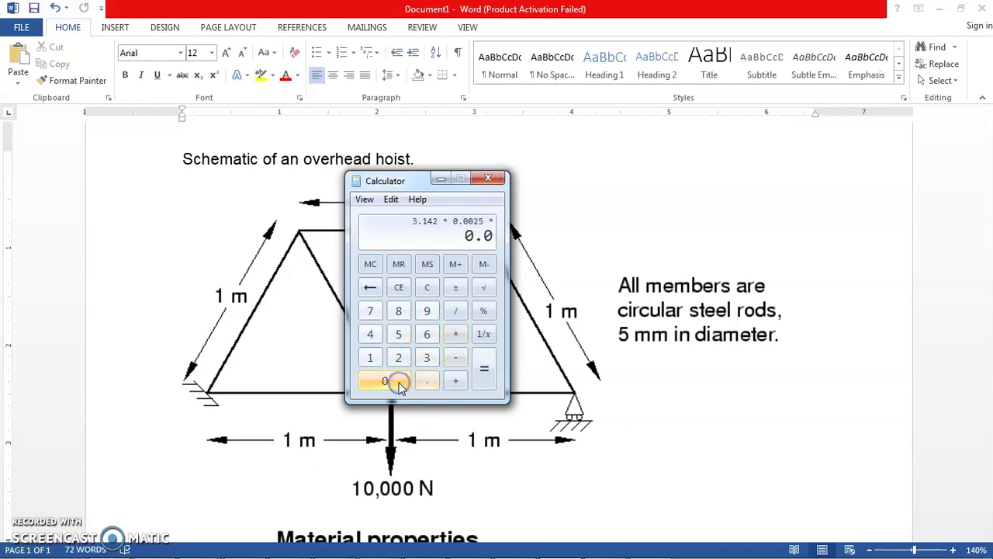
click(399, 385)
click(398, 357)
click(398, 334)
click(484, 367)
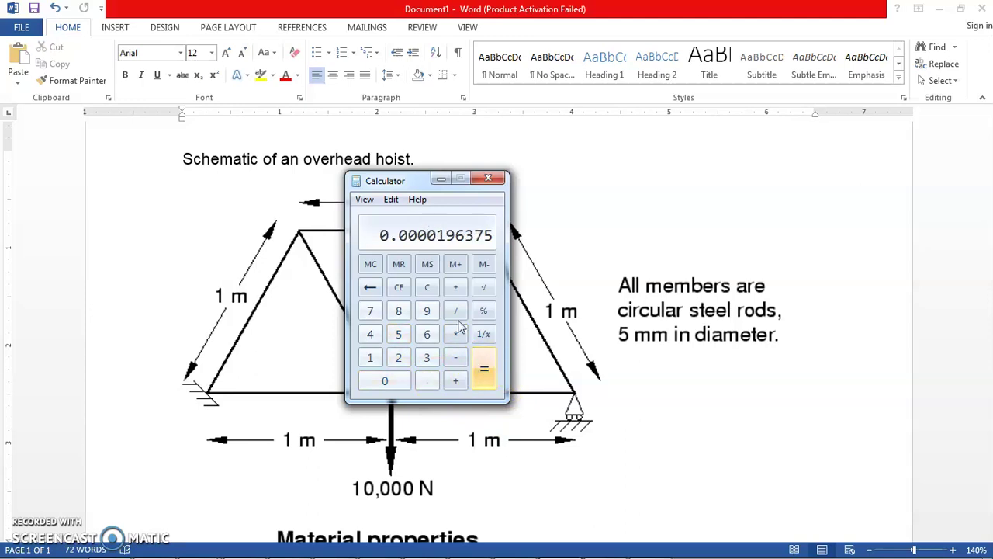
drag(399, 180, 553, 181)
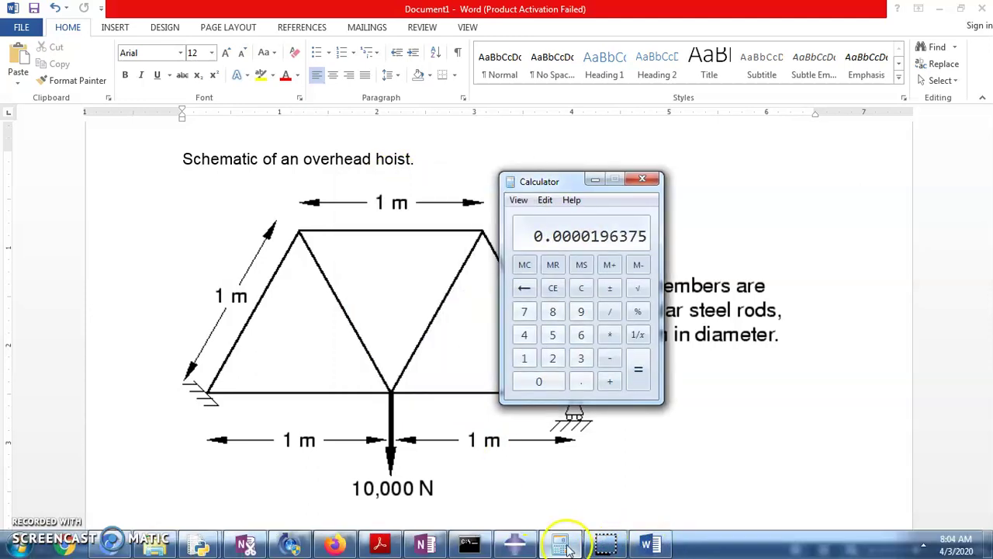
- Return to Abaqus, set the truss section's cross-sectional area to 0.0000196375 with material STEEL, and confirm the section
click(515, 543)
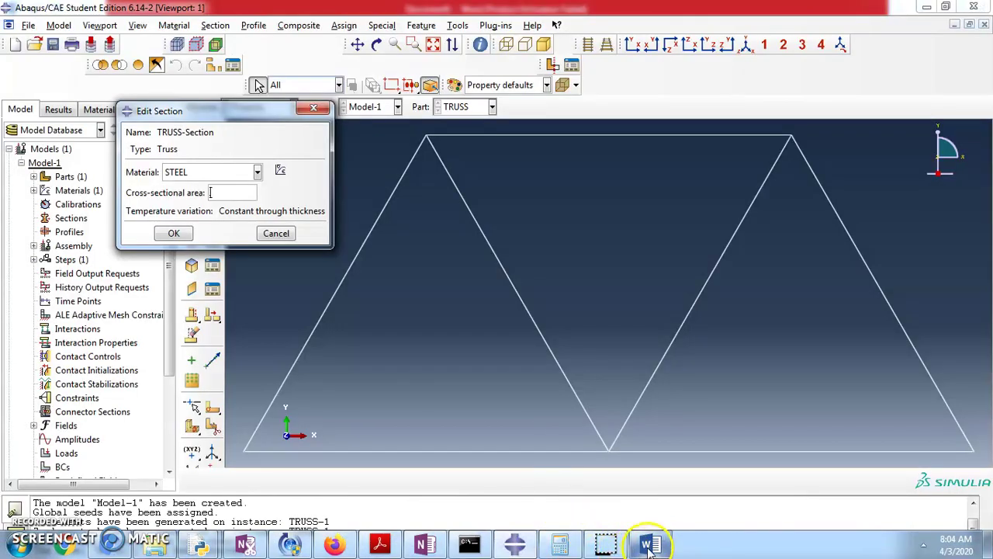
click(559, 545)
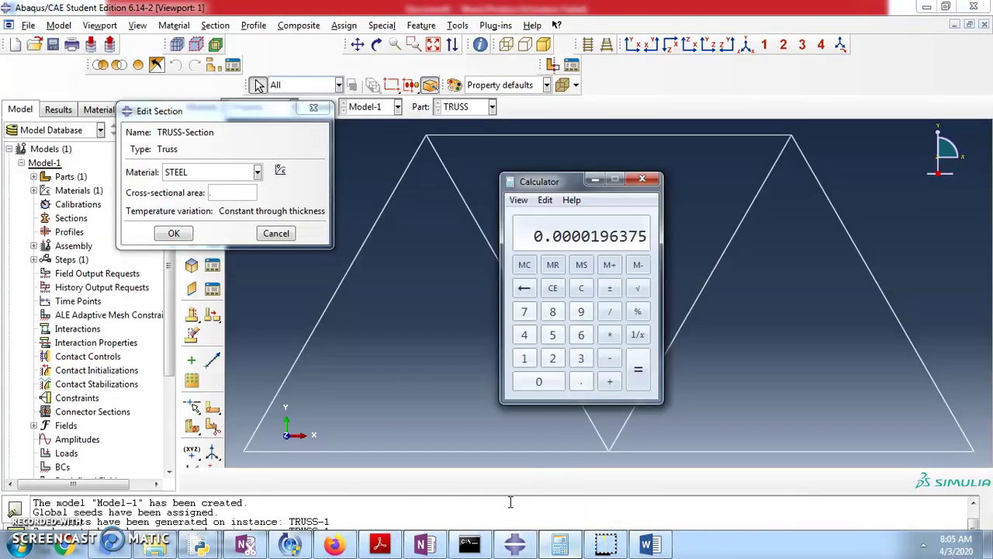
click(233, 192)
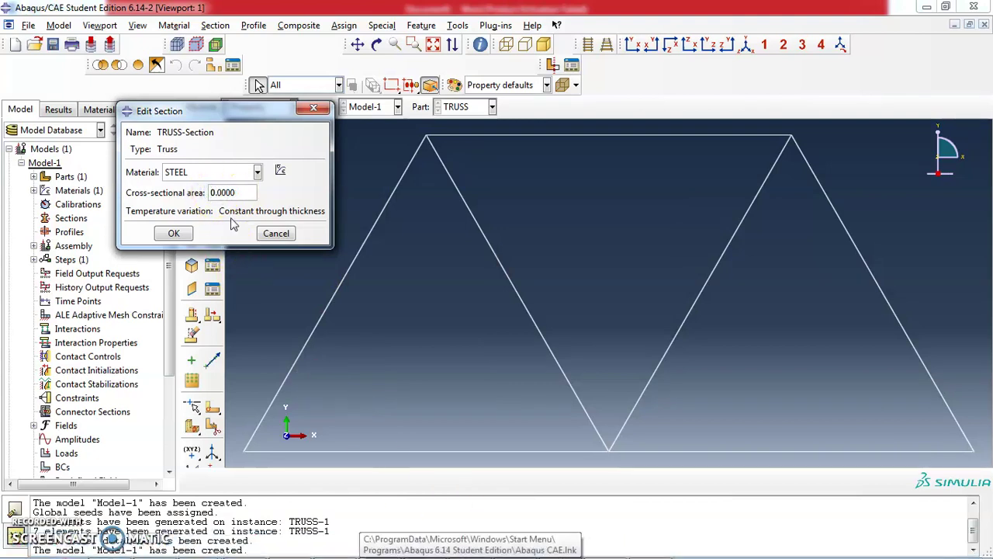
click(240, 193)
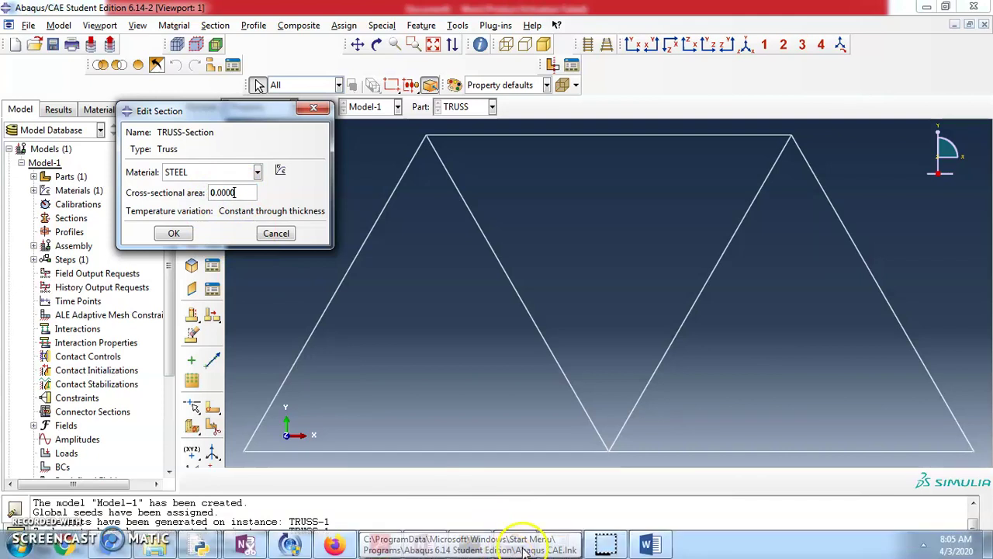
click(560, 545)
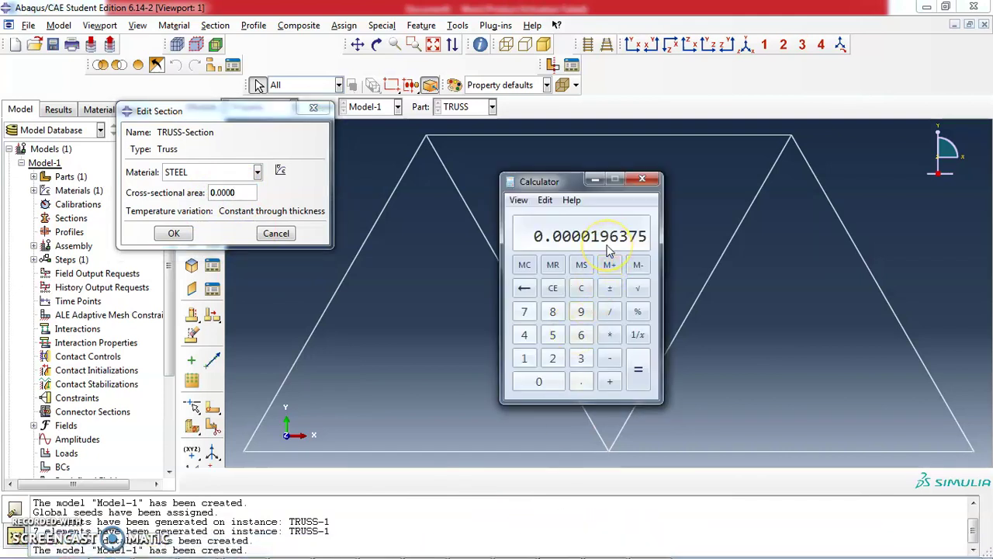
click(244, 191)
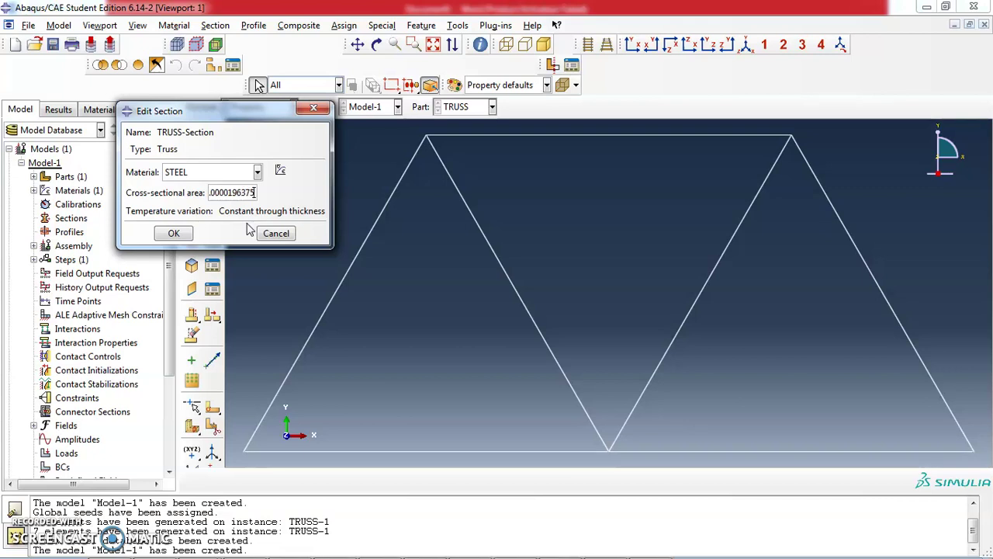
click(174, 235)
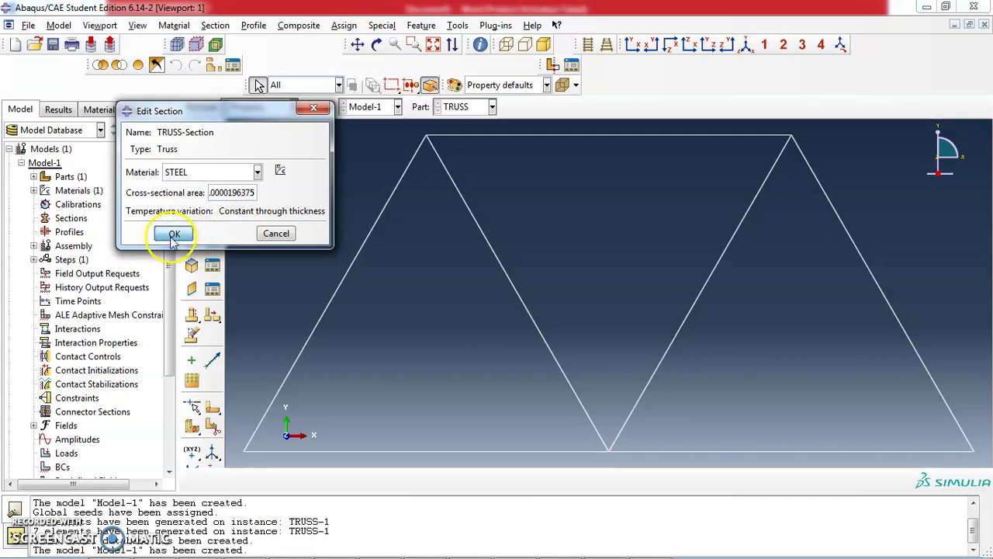
click(173, 234)
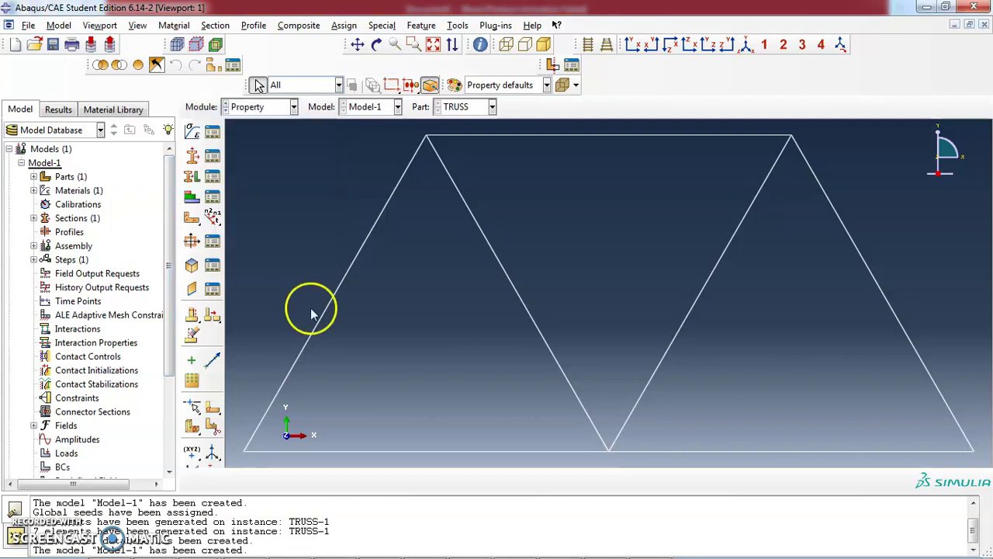
- Assign TRUSS-Section to all members of the truss and finish the section assignment
click(192, 177)
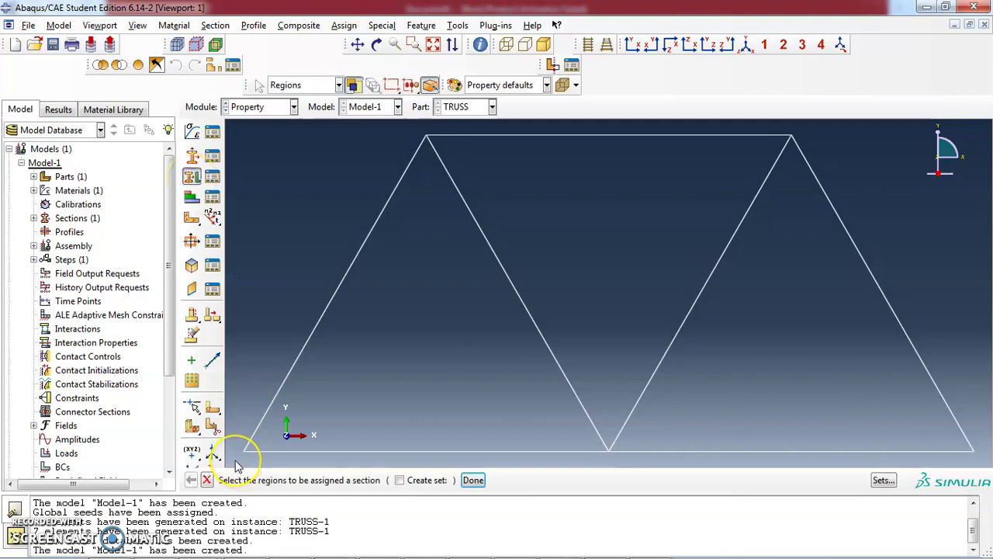
drag(235, 461, 984, 125)
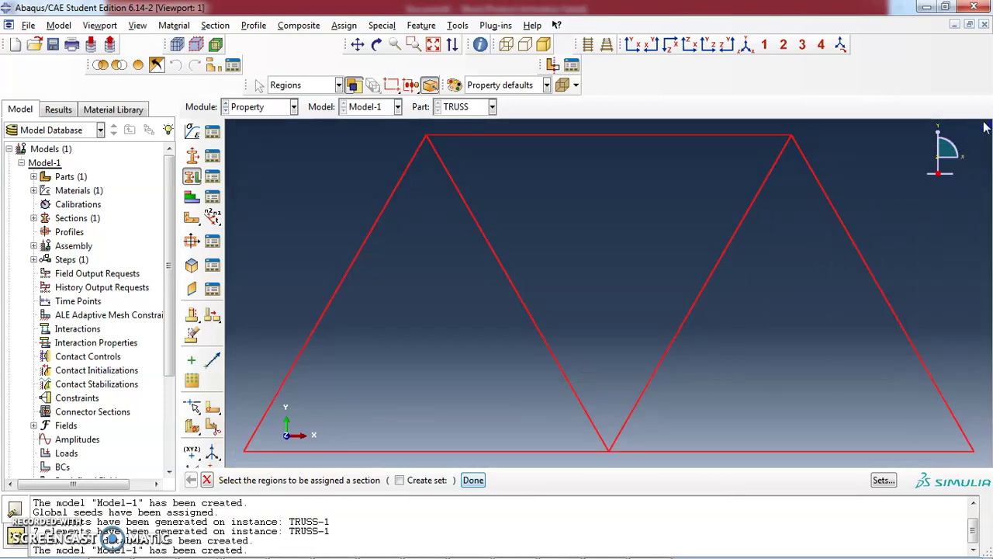
click(474, 481)
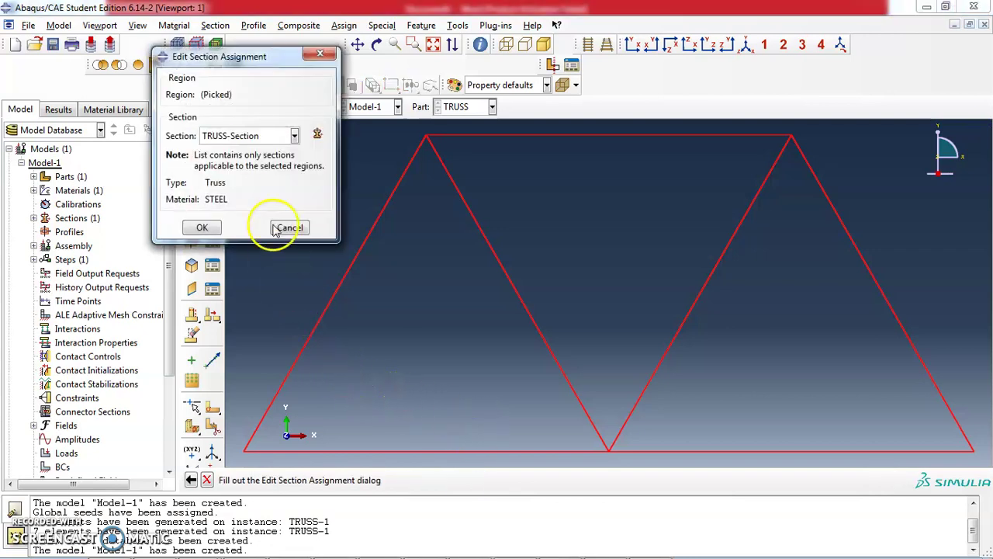
click(201, 226)
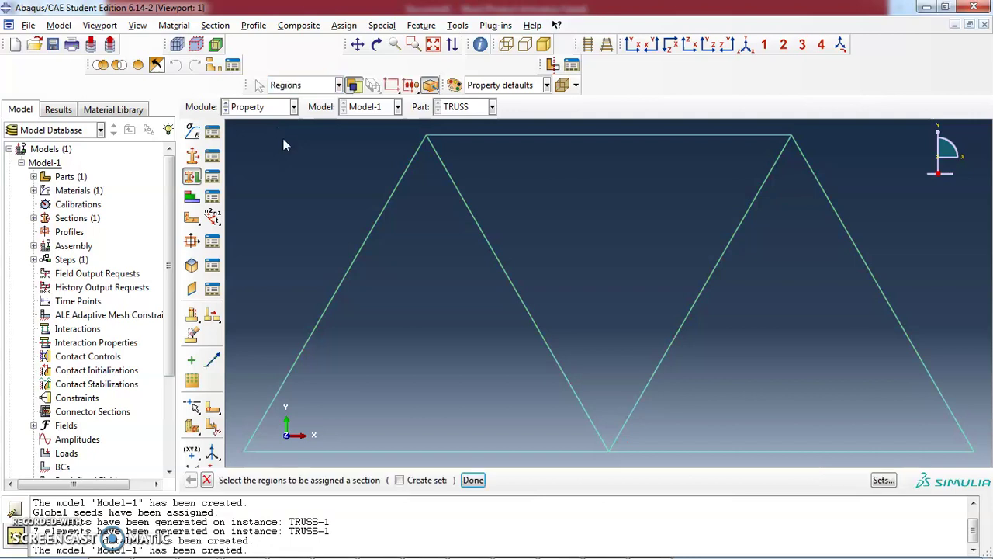
click(472, 480)
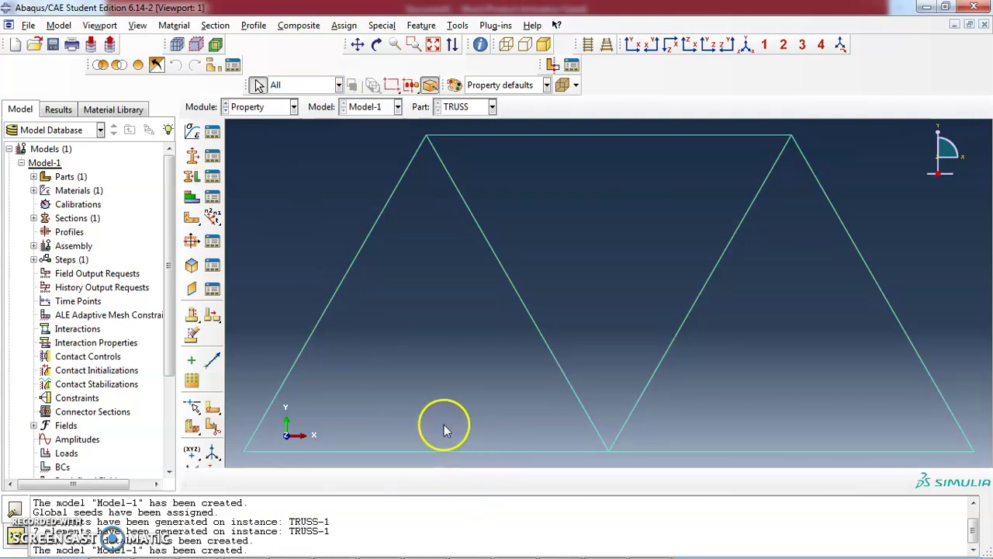
- In the Assembly module, create an independent instance of the TRUSS part
click(293, 109)
click(287, 135)
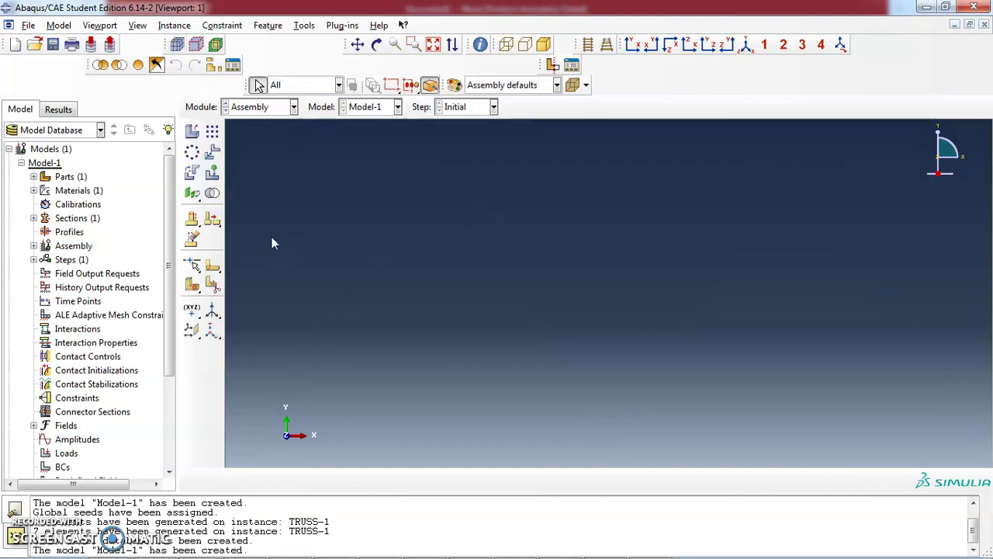
click(193, 132)
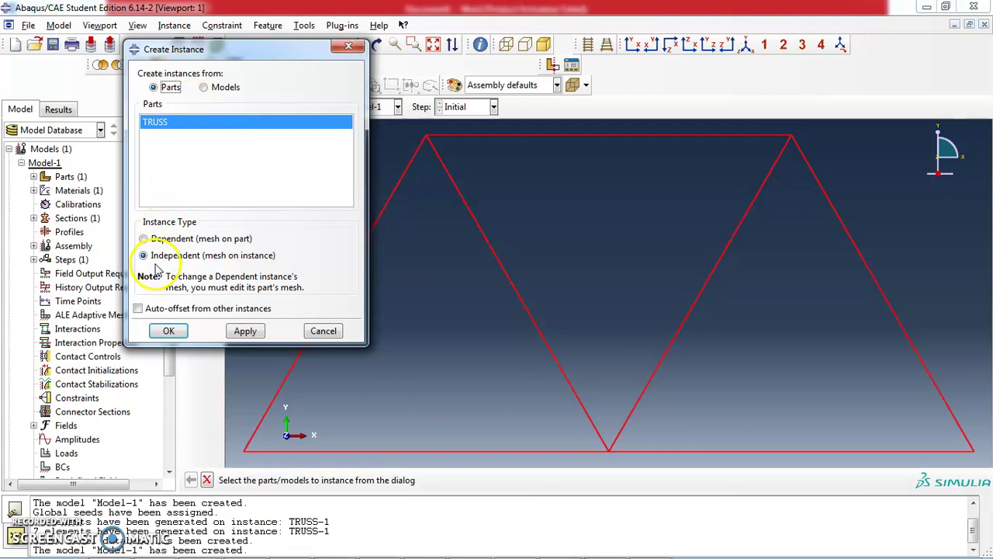
click(168, 331)
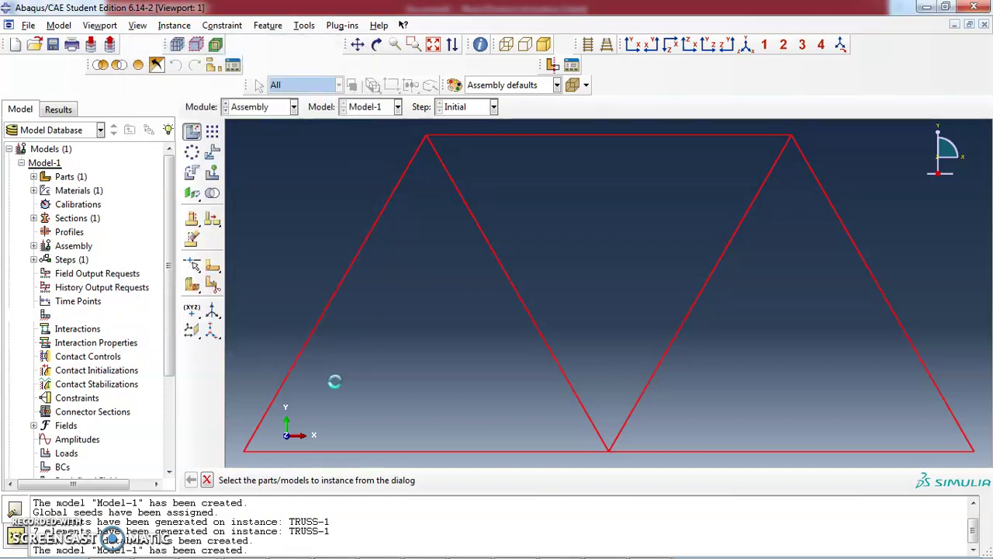
- In the Step module, create a Static, Linear perturbation step named APPLY LOAD after the Initial step, keeping its default settings
click(268, 110)
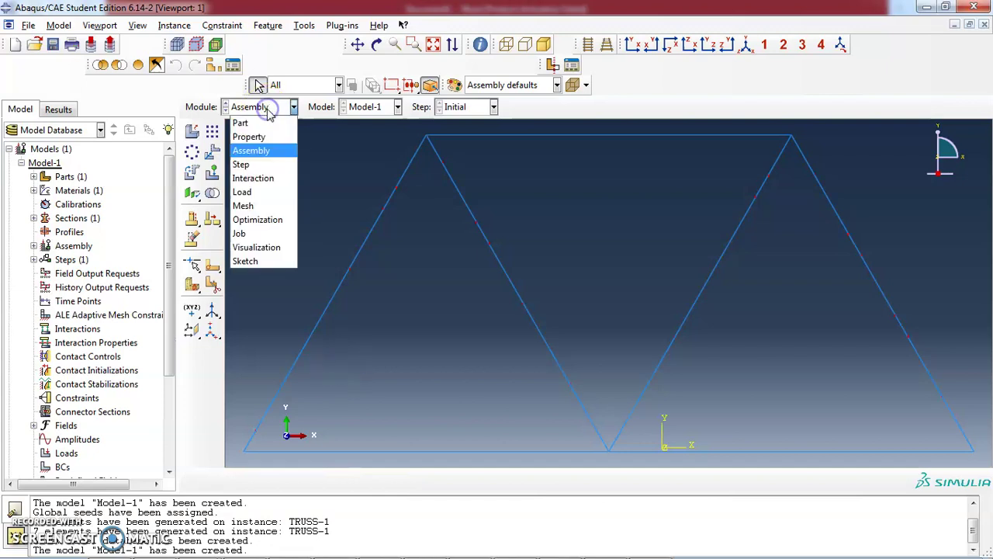
click(264, 165)
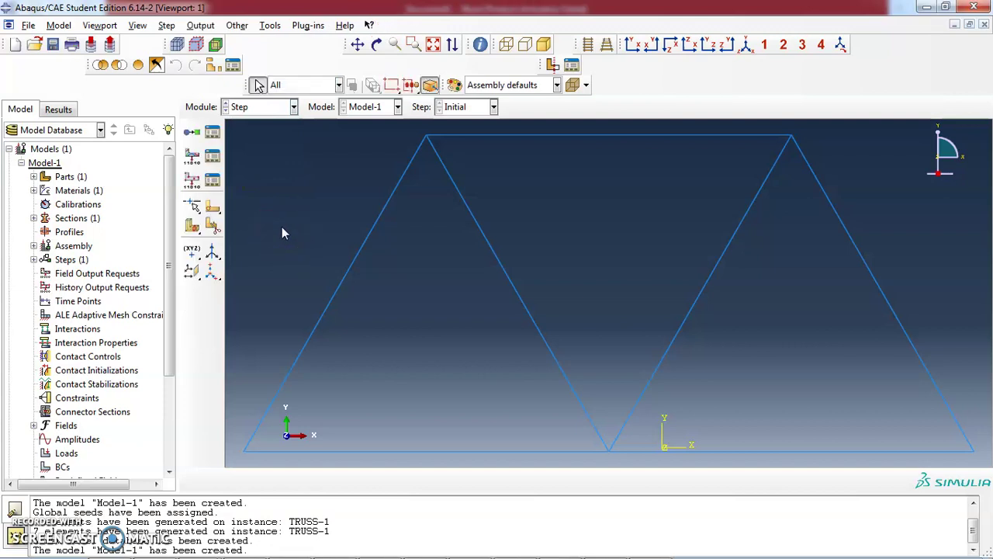
click(191, 133)
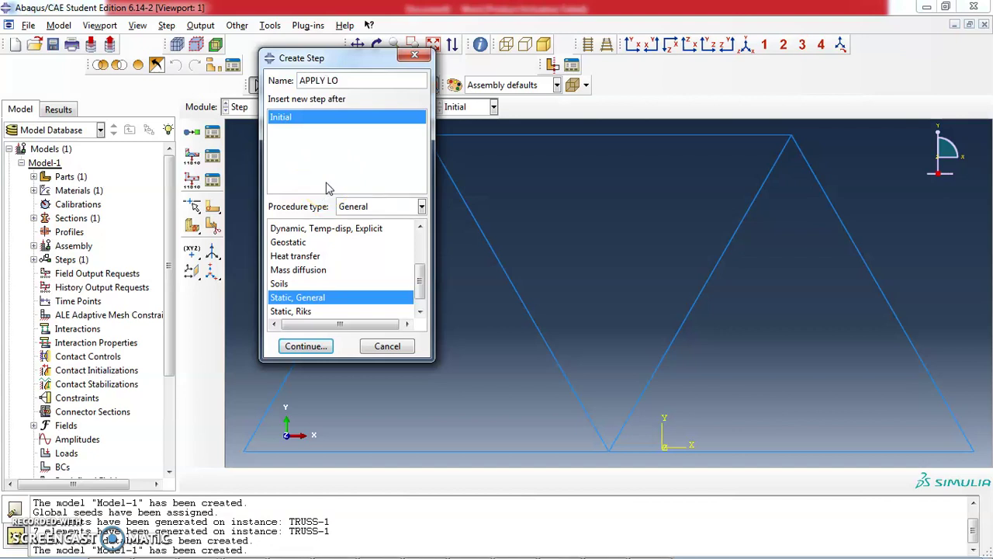
click(364, 207)
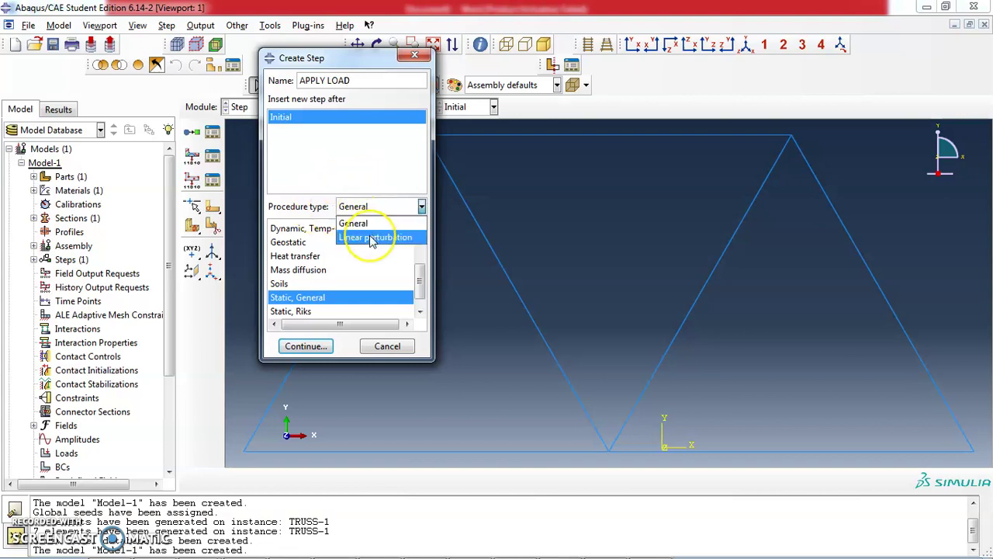
click(372, 238)
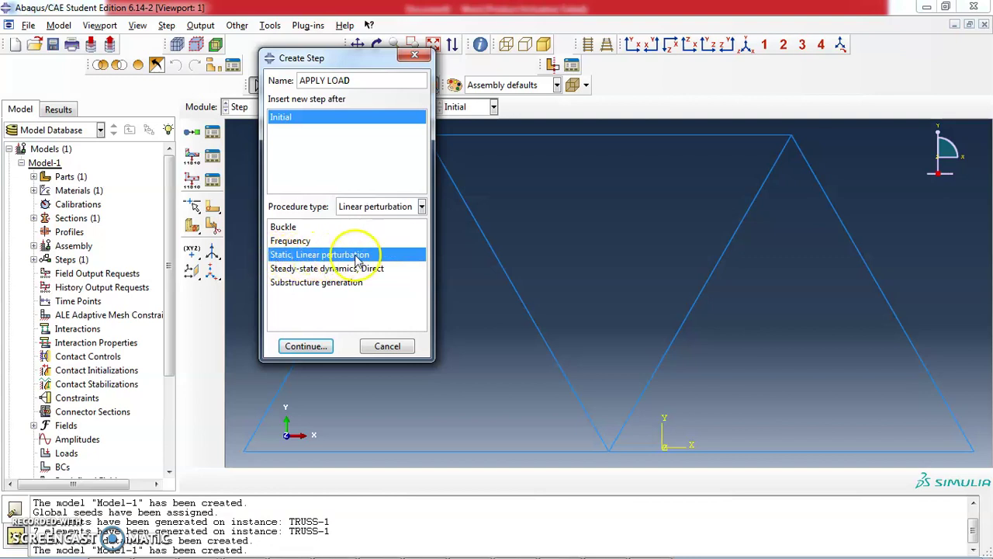
click(314, 346)
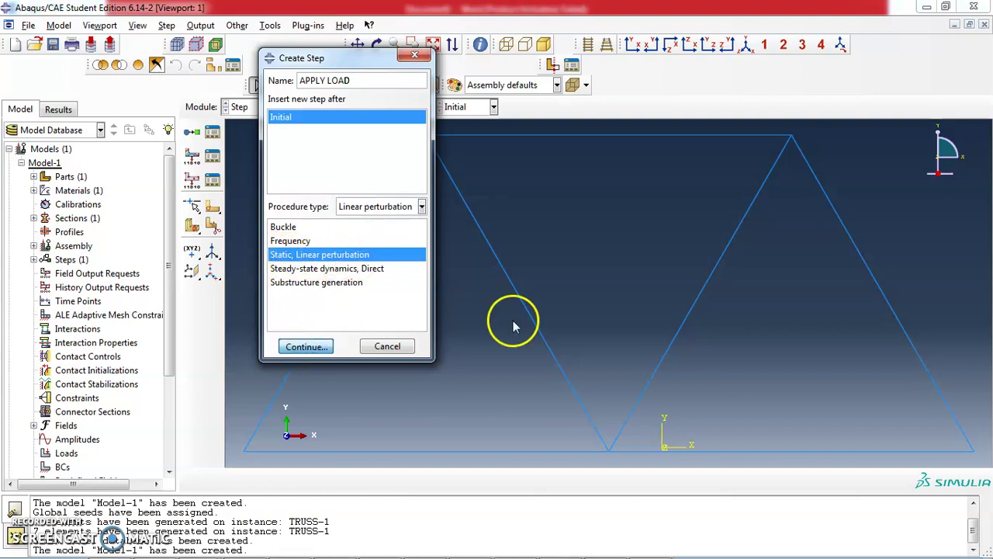
click(216, 427)
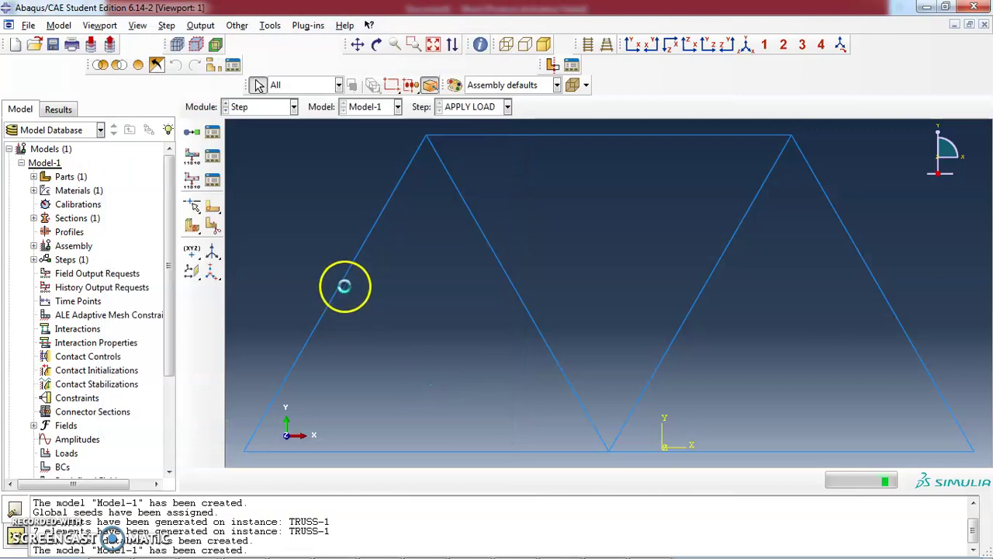
- Change to the Load module, and check the load and support positions in the Word schematic
click(291, 109)
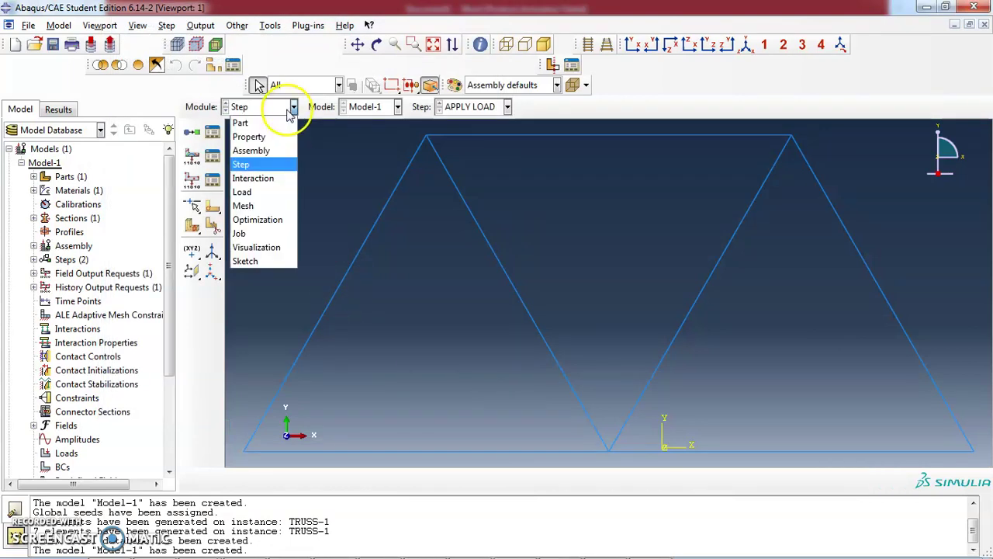
click(276, 179)
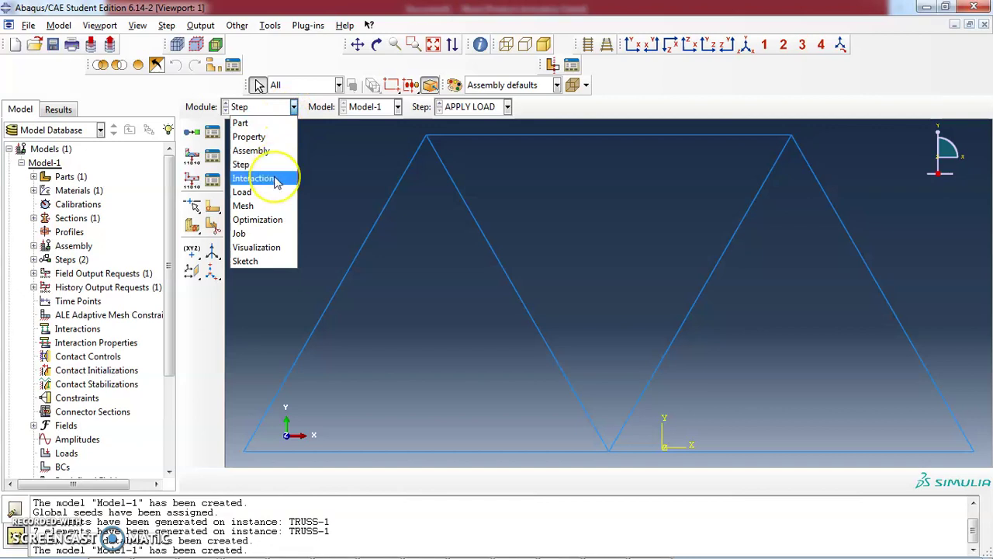
click(256, 193)
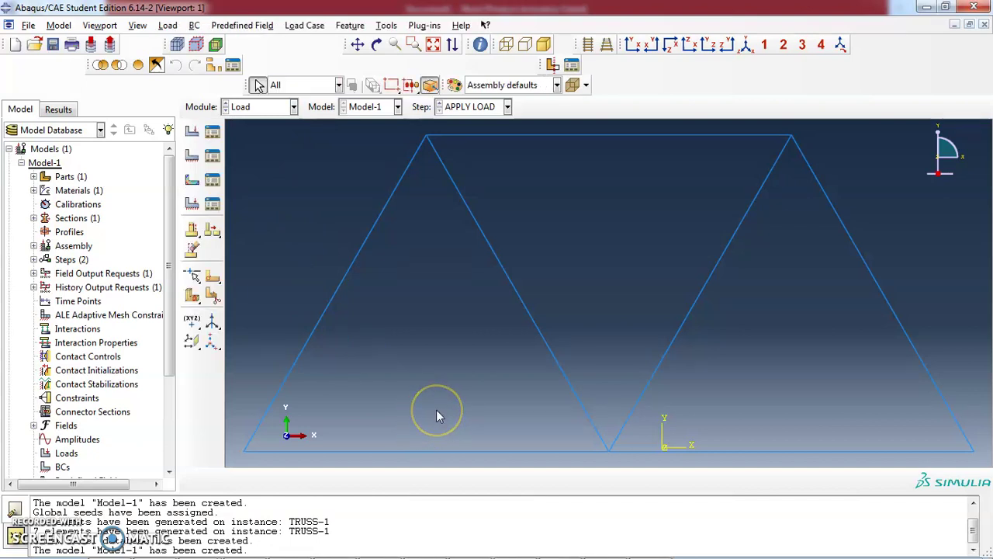
mouse_move(610, 553)
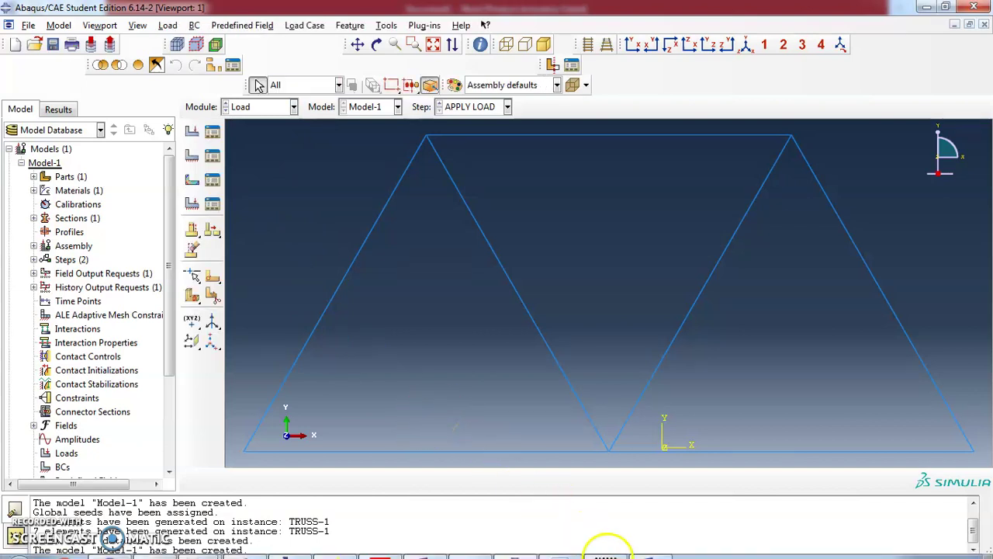
click(652, 544)
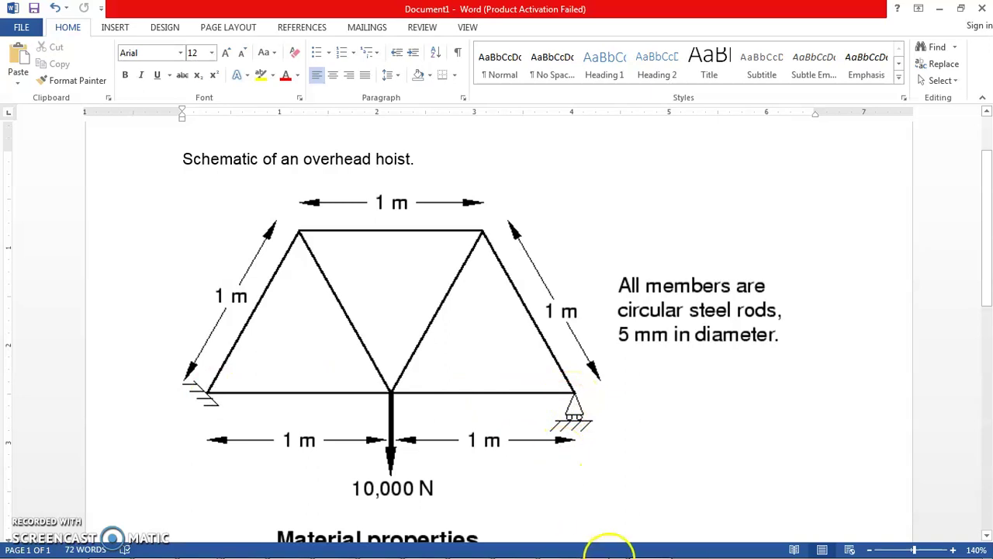
mouse_move(617, 551)
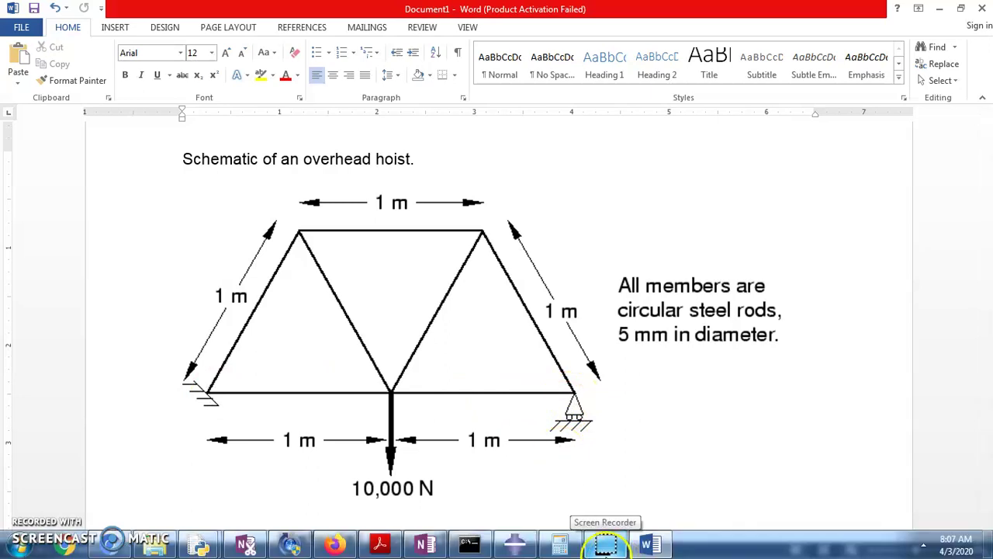
- Return to Abaqus and apply the schematic's 10,000 N downward load as a CF2 concentrated force at the bottom middle joint in step APPLY LOAD
click(515, 543)
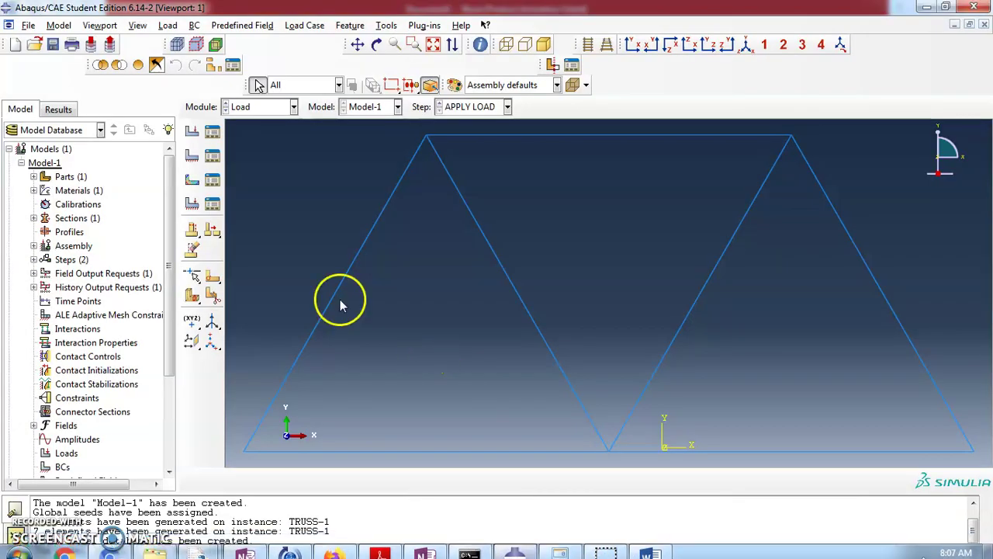
click(192, 132)
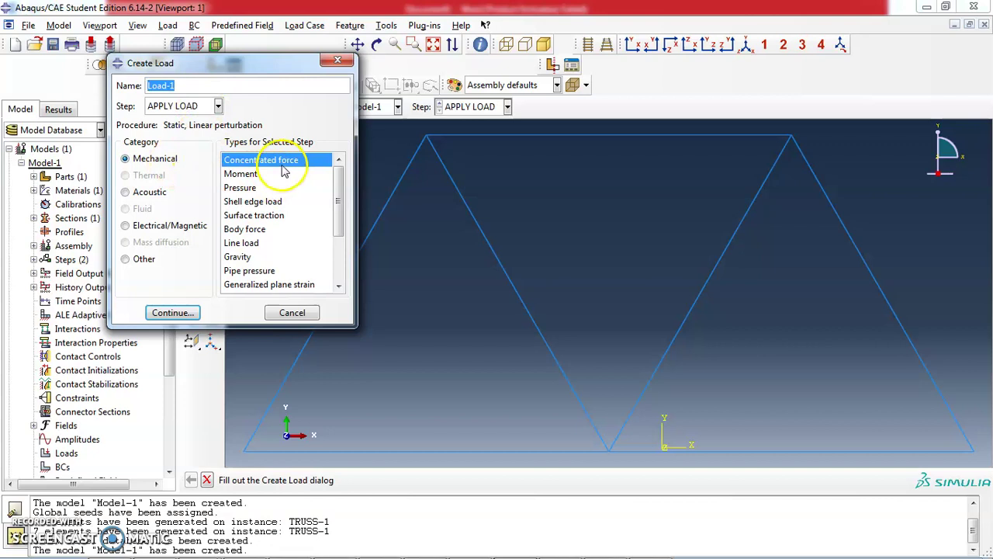
click(183, 311)
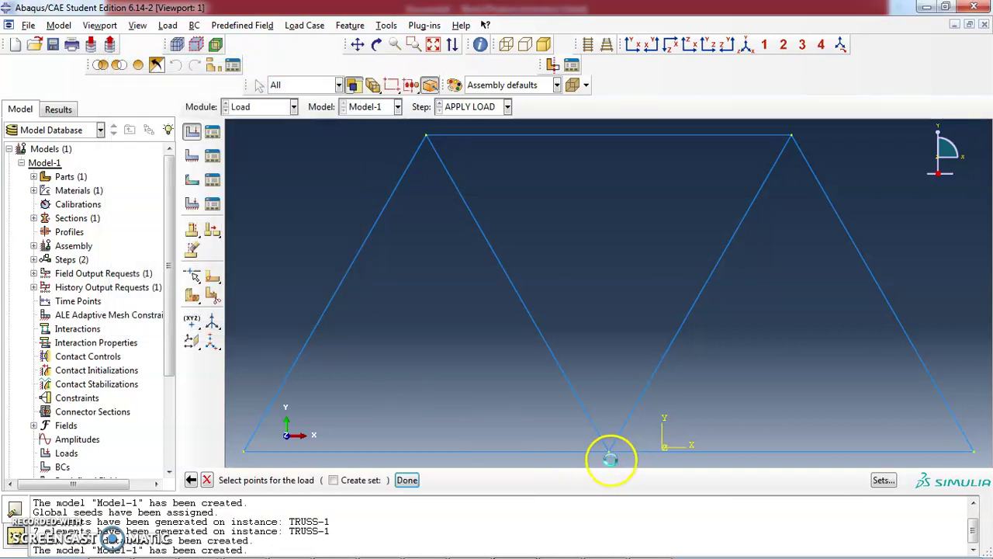
click(609, 454)
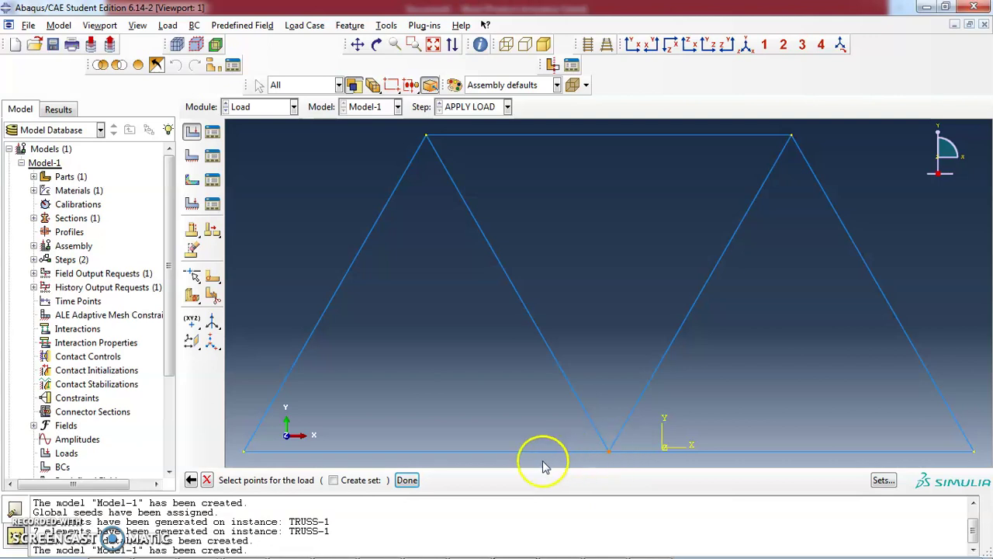
click(407, 480)
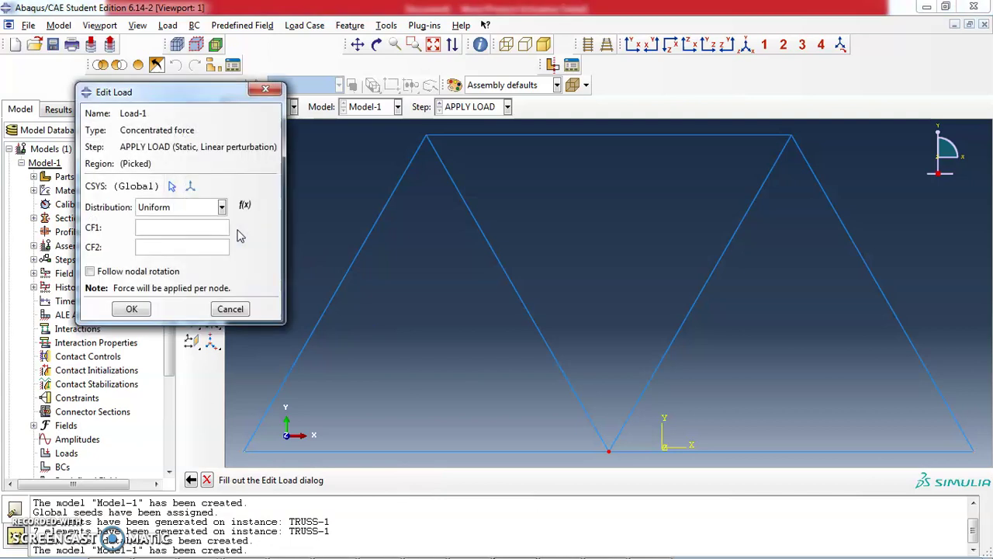
click(160, 250)
click(130, 309)
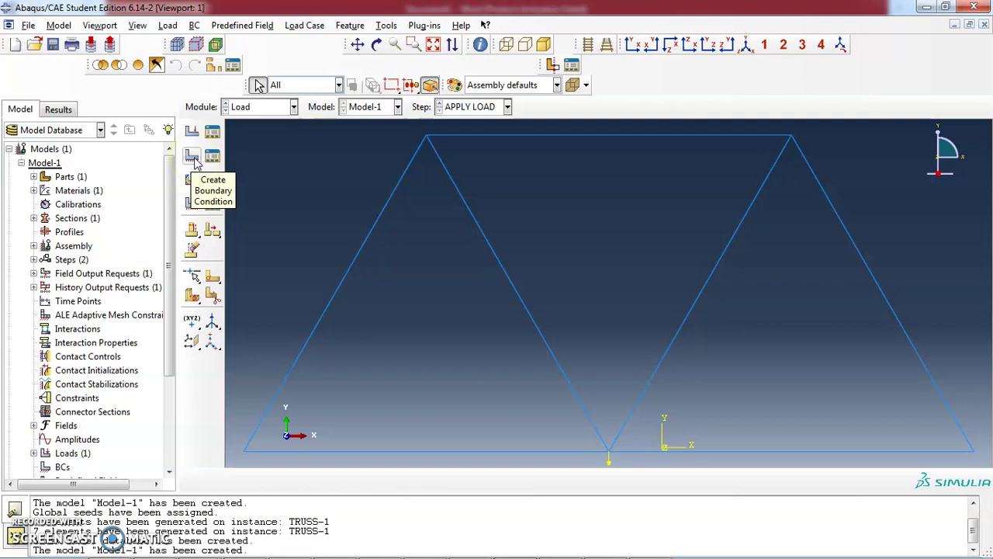
- Create a Displacement/Rotation boundary condition named LEFT in the Initial step, fixing U1 and U2 at the truss's lower-left joint
click(194, 159)
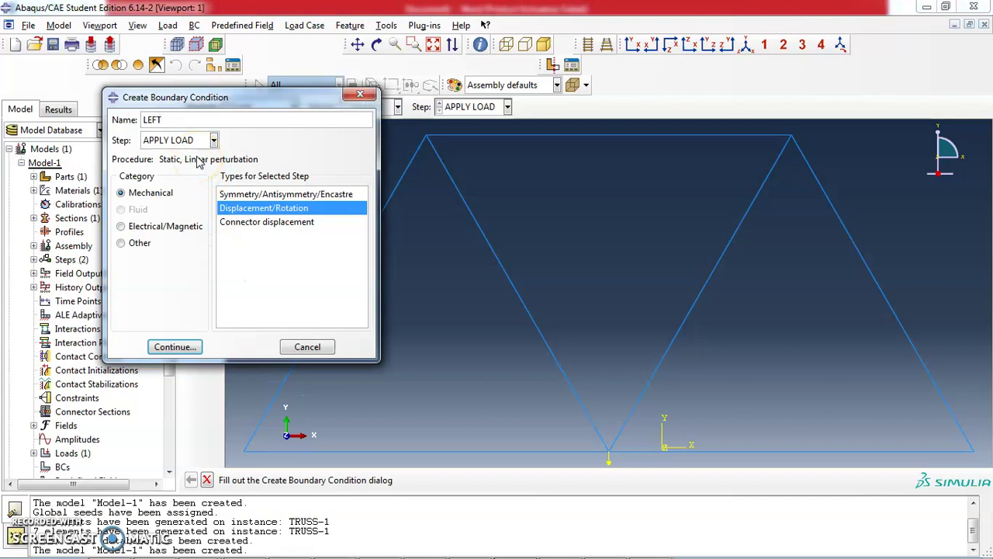
click(213, 140)
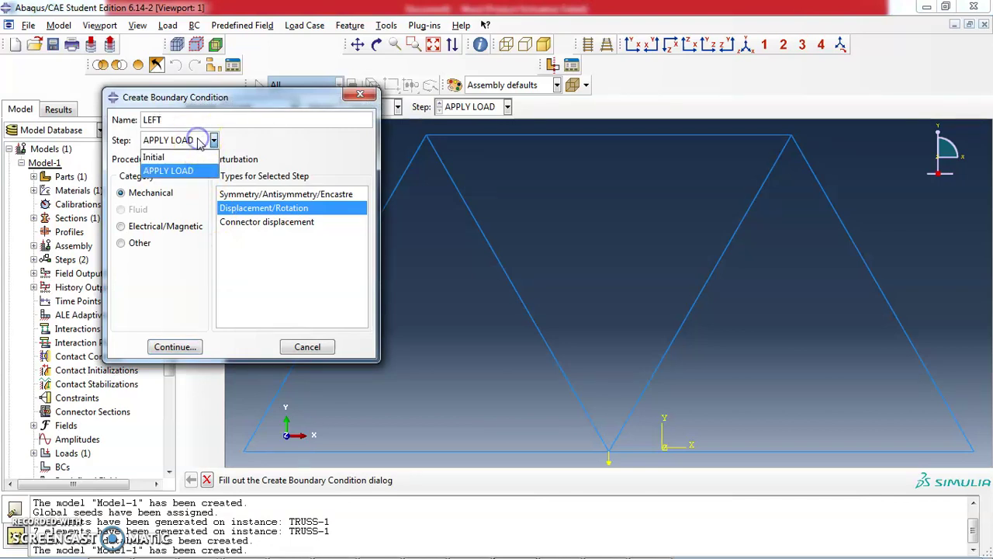
click(194, 158)
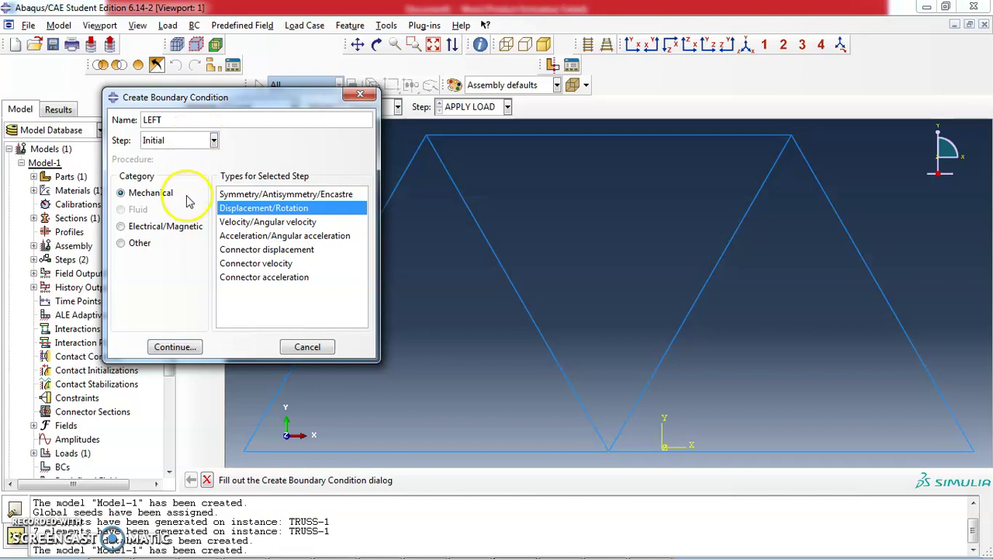
click(249, 211)
click(179, 347)
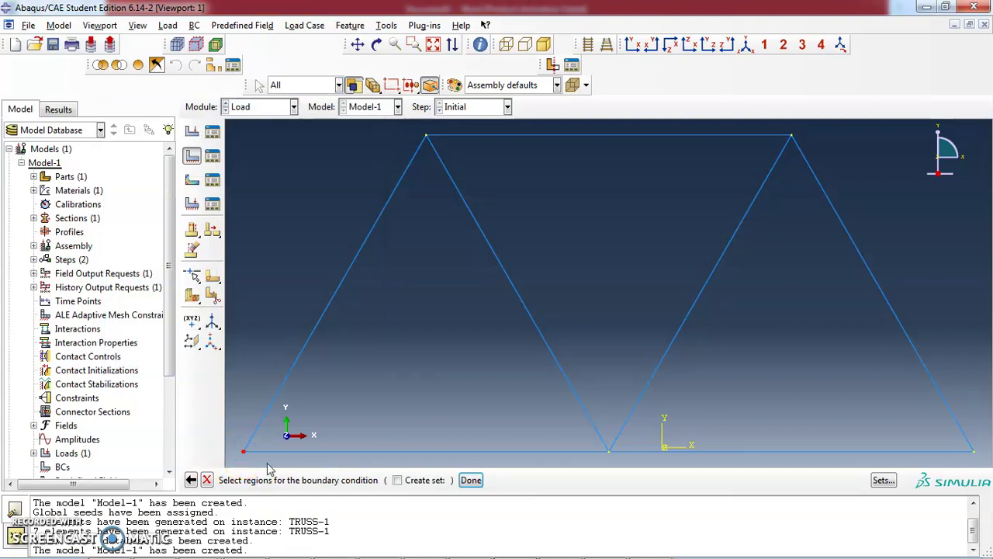
click(470, 480)
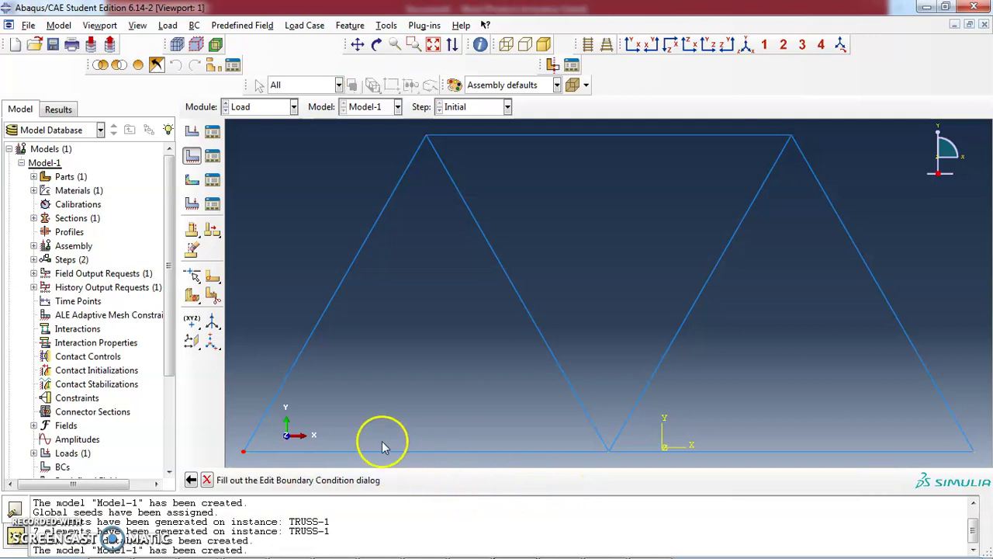
click(251, 185)
click(251, 201)
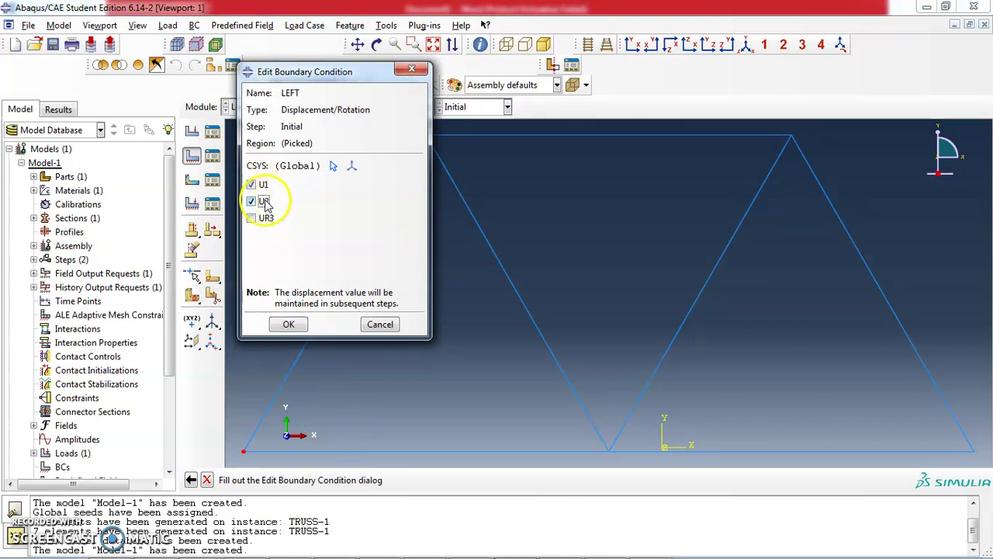
click(293, 328)
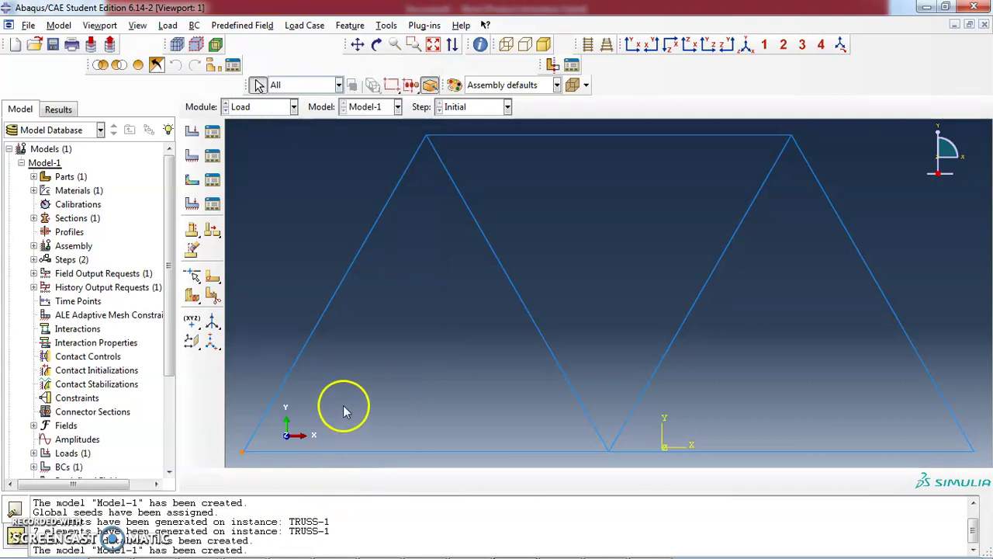
- Create a Displacement/Rotation boundary condition named RIGHT in the Initial step, fixing U2 at the truss's lower-right joint, and review the load in the Load Manager
click(191, 159)
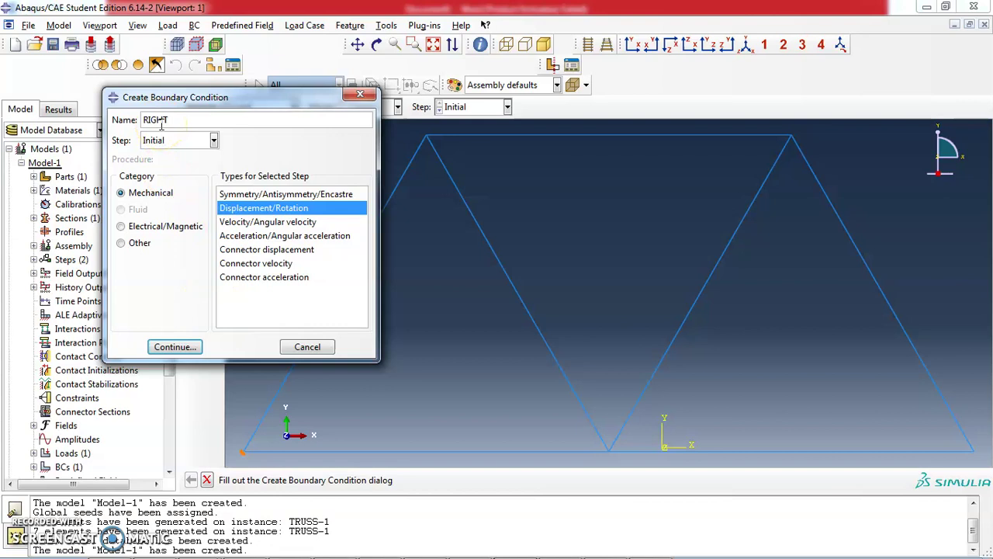
click(177, 348)
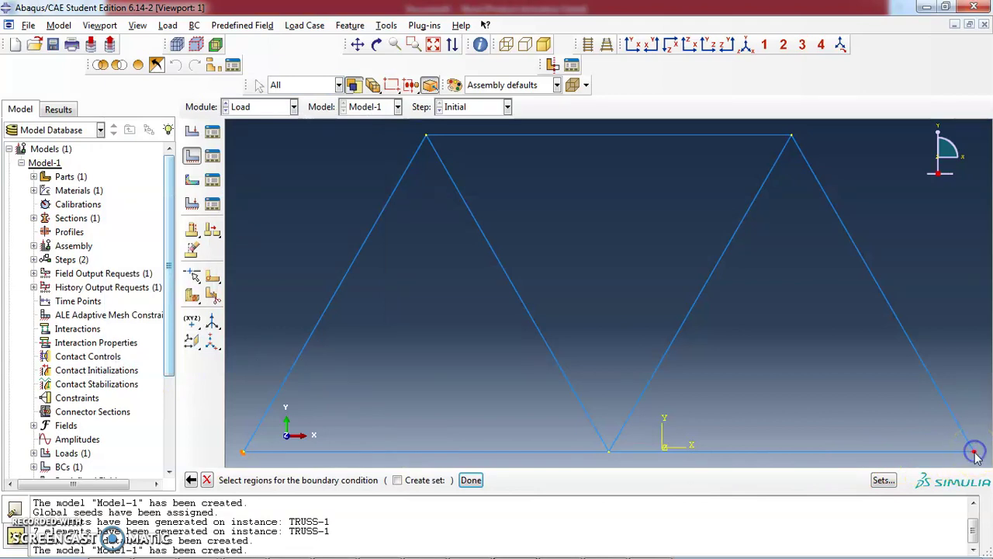
click(471, 480)
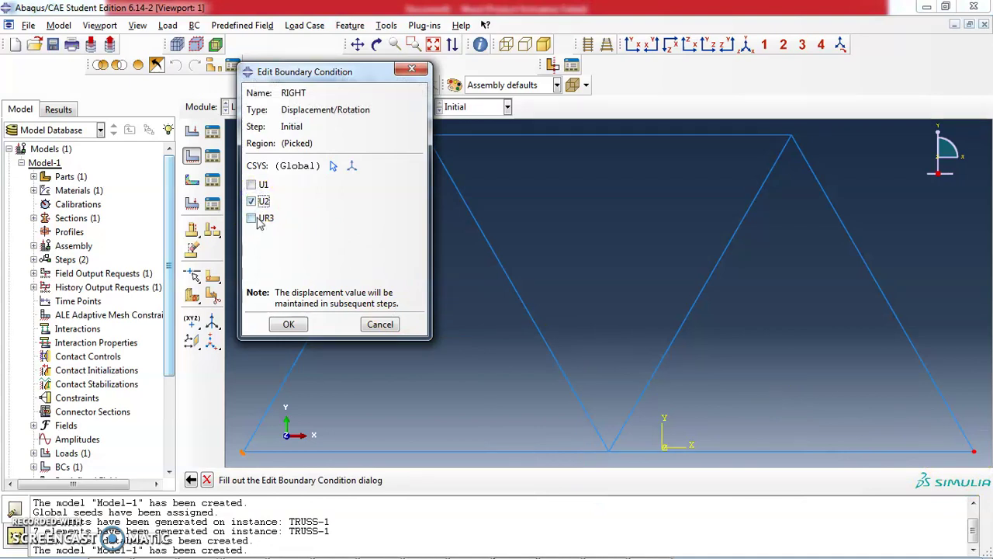
click(289, 324)
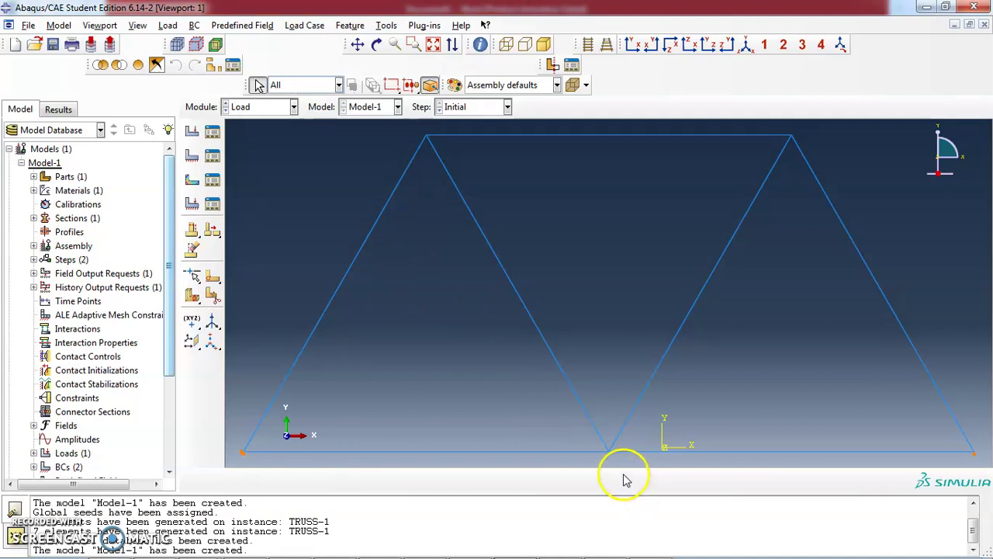
click(214, 133)
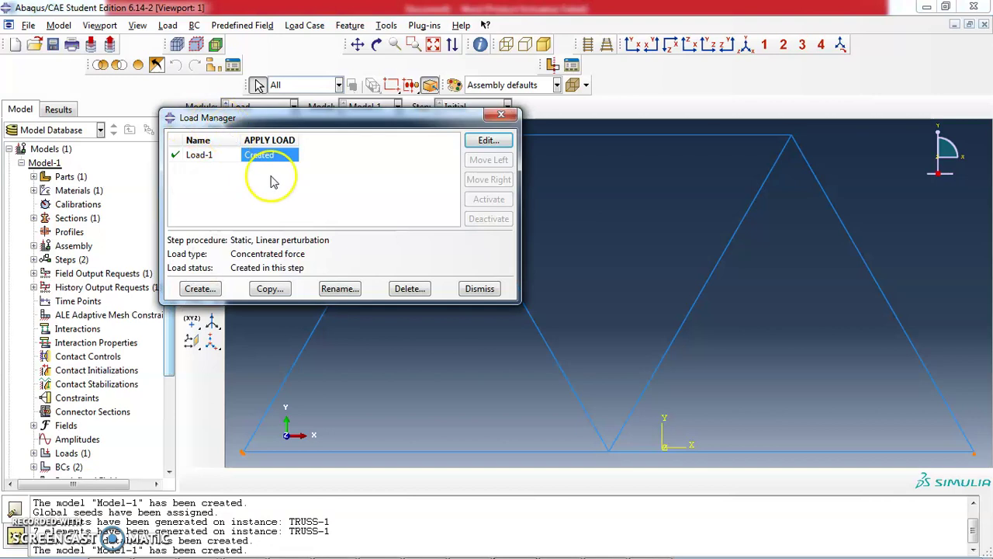
click(479, 288)
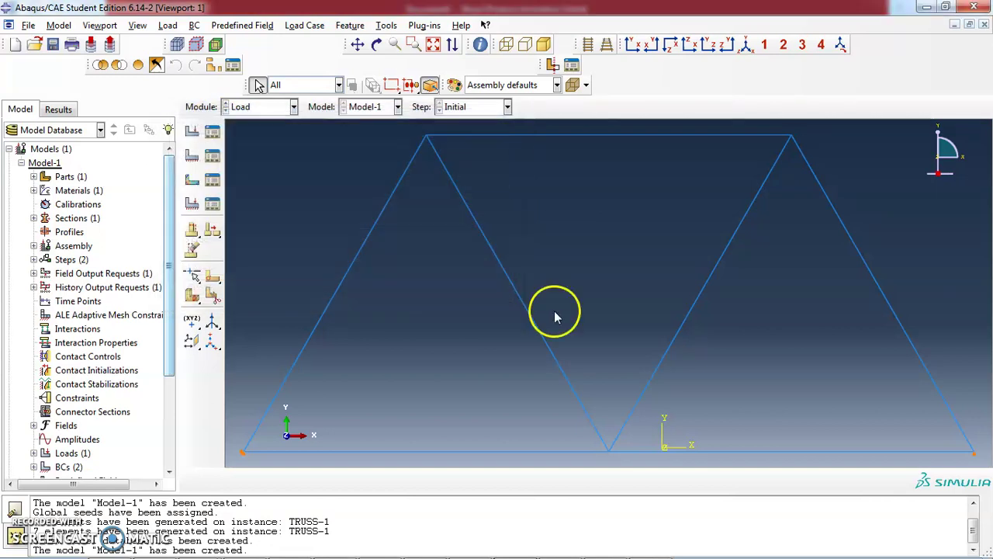
- Change to the Mesh module and seed the truss part instance with an approximate global size of 1
click(260, 107)
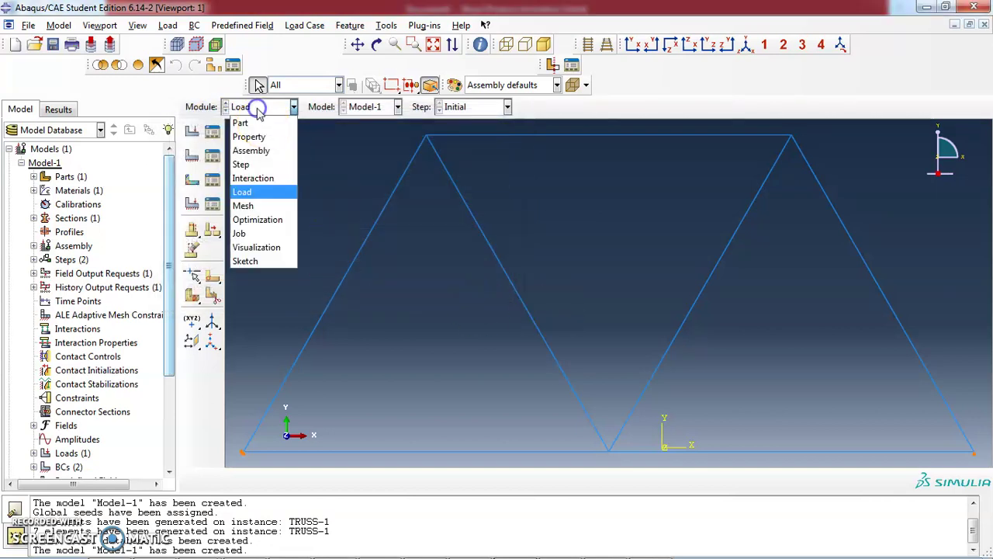
click(261, 206)
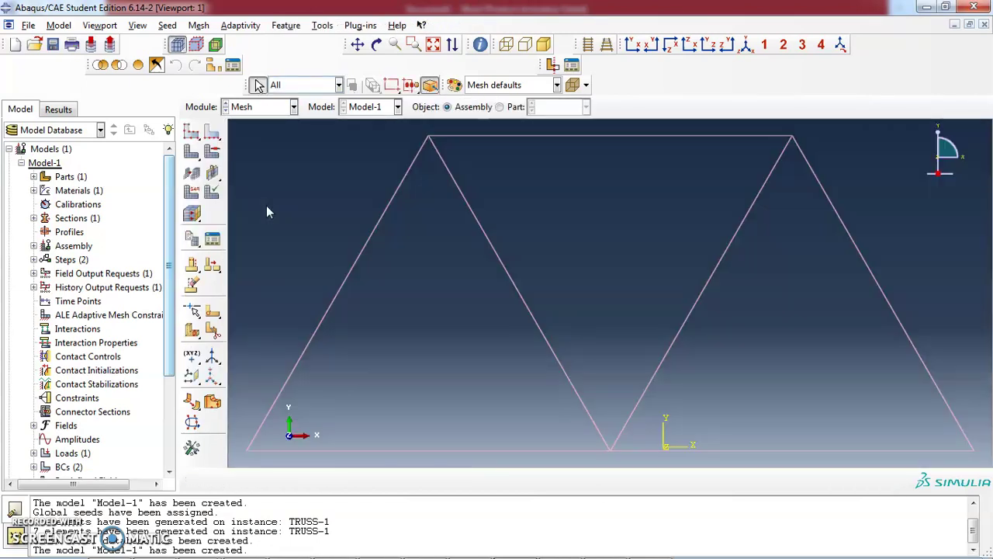
click(191, 136)
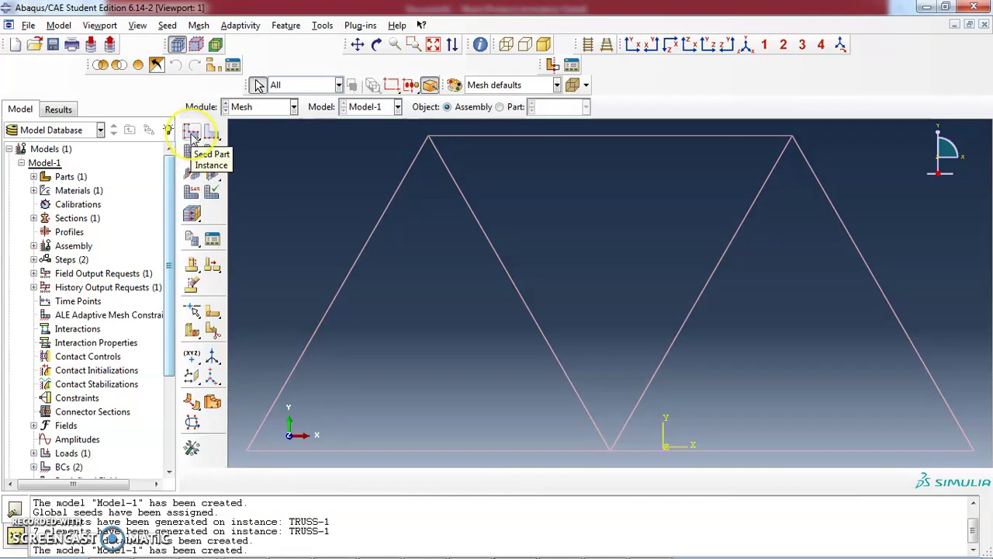
click(257, 206)
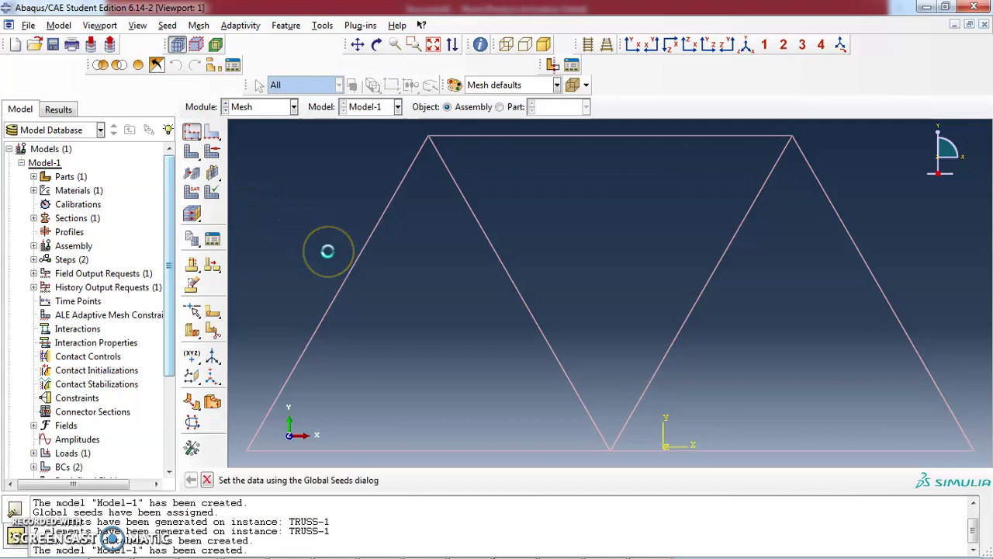
drag(441, 137, 367, 149)
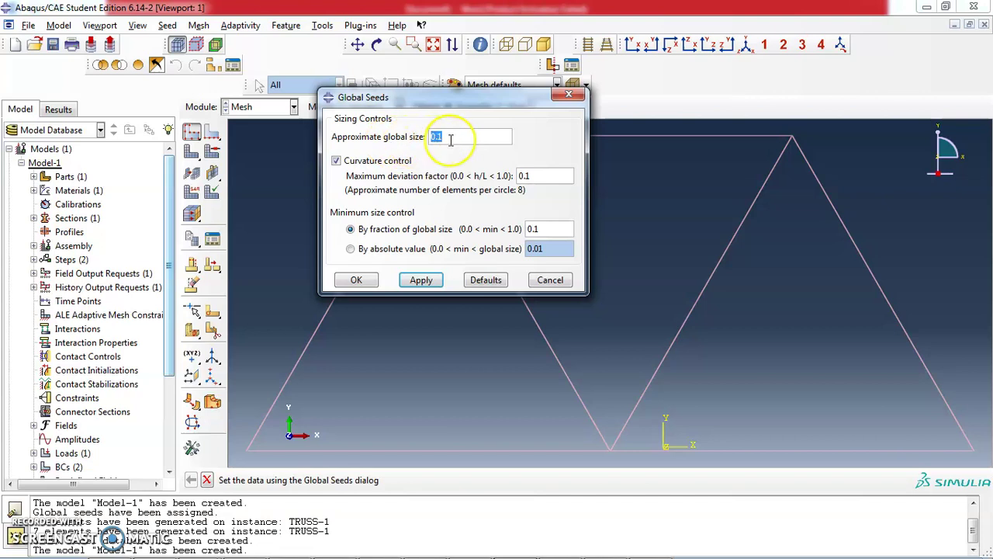
text(1)
click(356, 279)
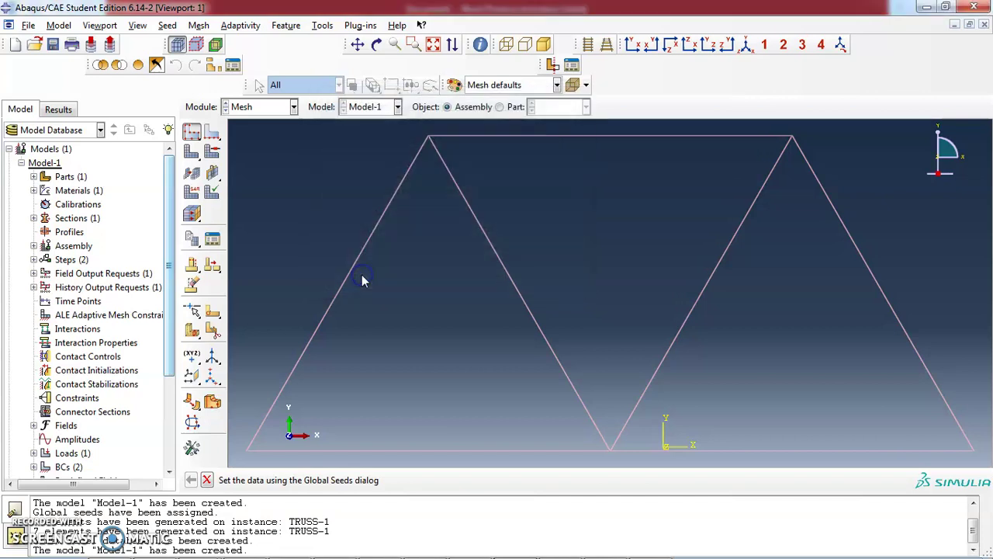
- Check the member lengths in the Word schematic, return to Abaqus and finish the seeding definition
mouse_move(580, 544)
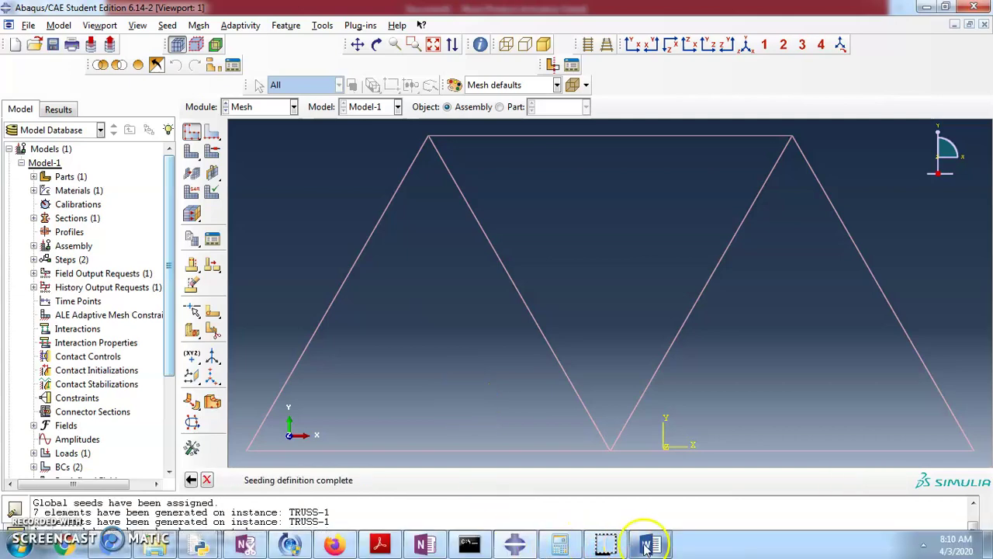
click(649, 544)
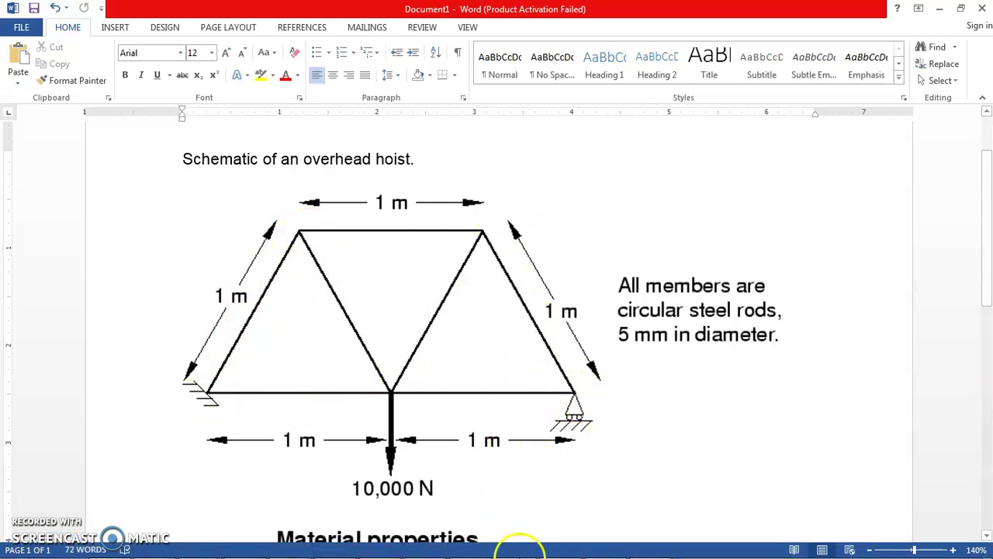
click(515, 549)
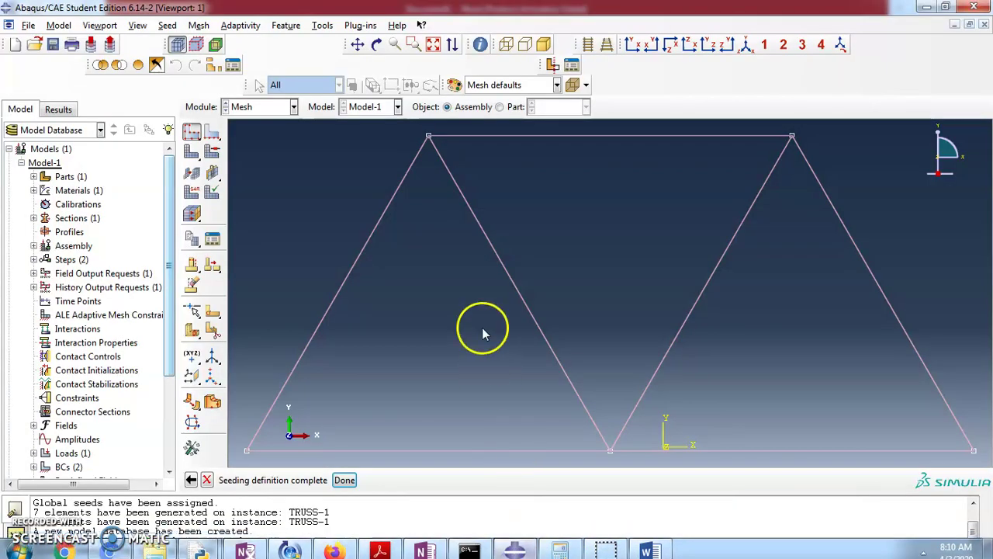
click(345, 480)
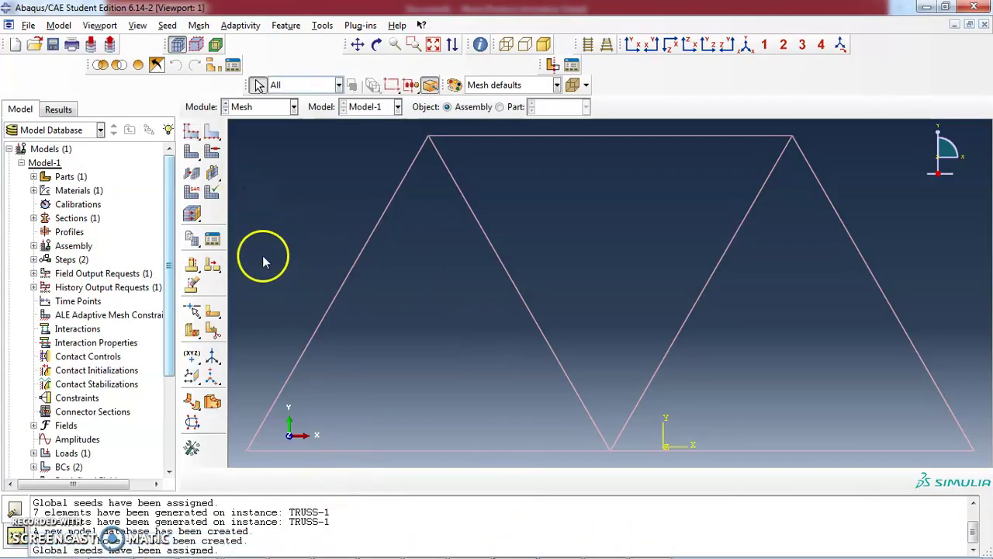
- Mesh the truss part instance using the assigned global seeds
click(193, 155)
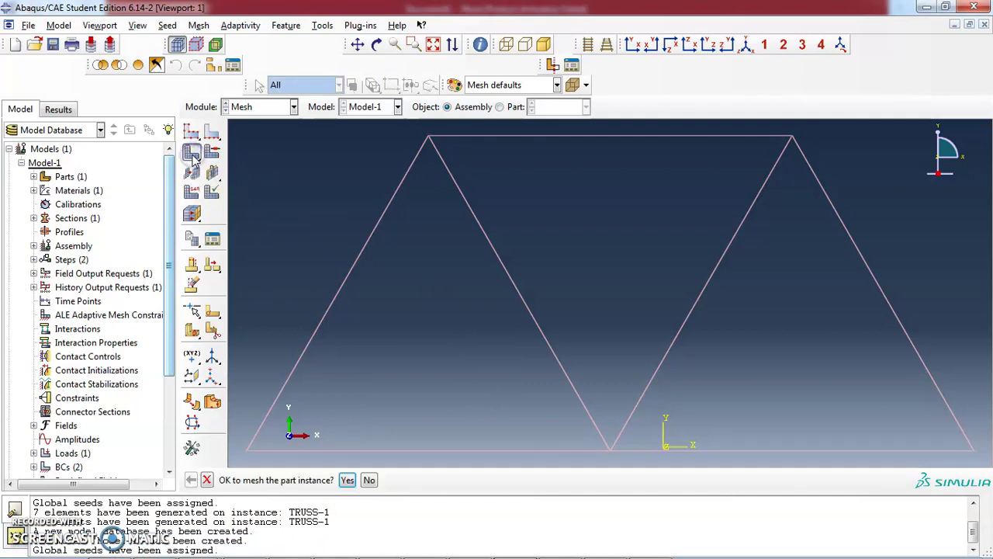
click(347, 480)
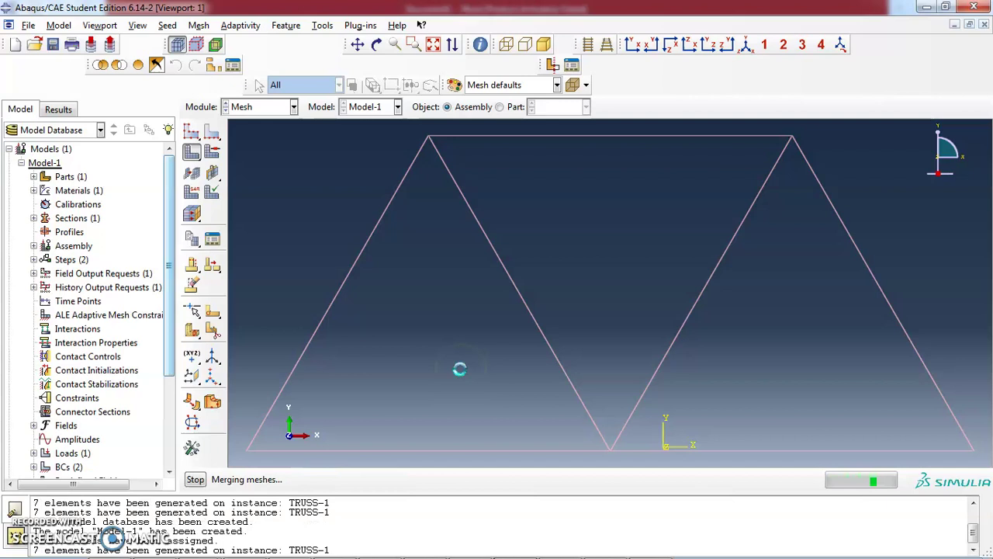
click(453, 369)
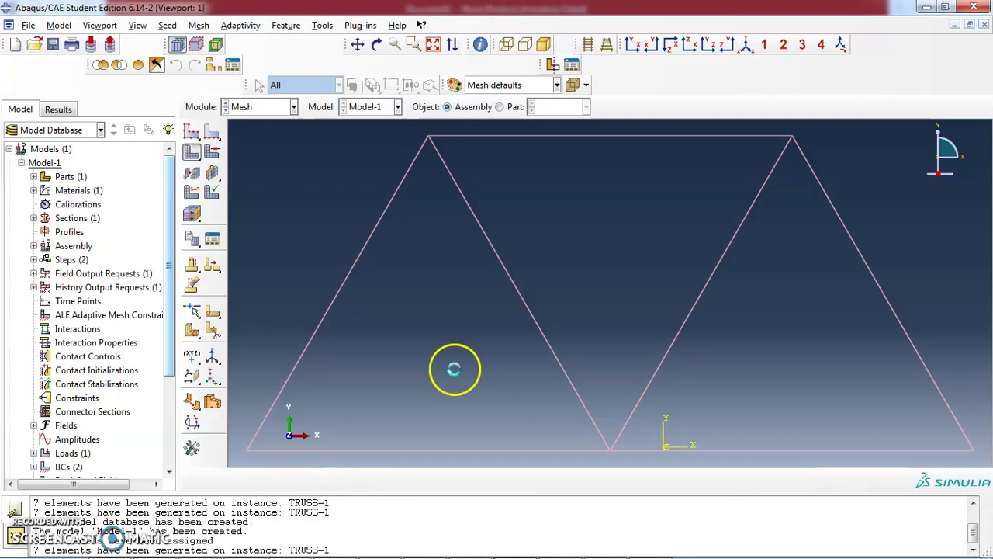
- Assign the Truss element family to all members of the truss, keeping the Standard library and Linear geometric order
click(193, 194)
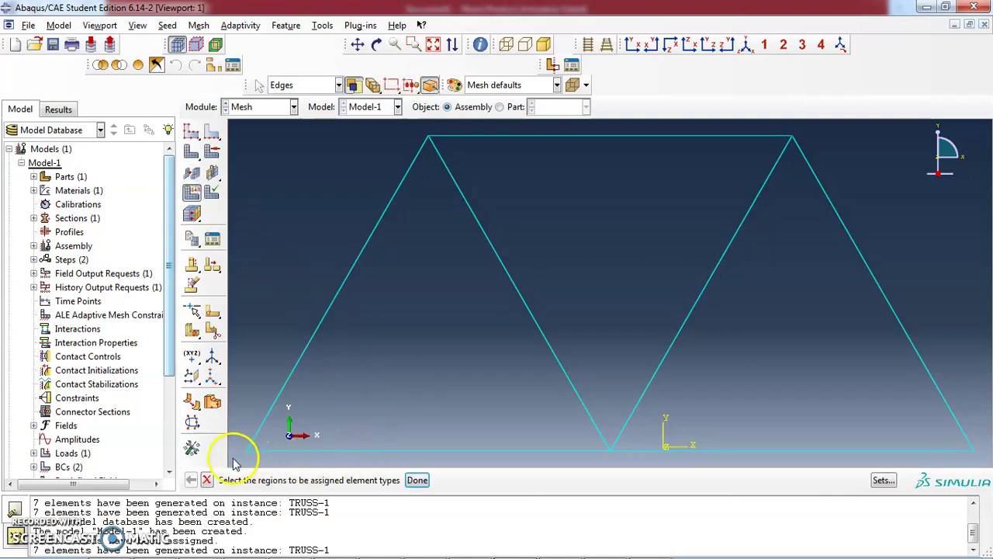
drag(235, 457, 983, 135)
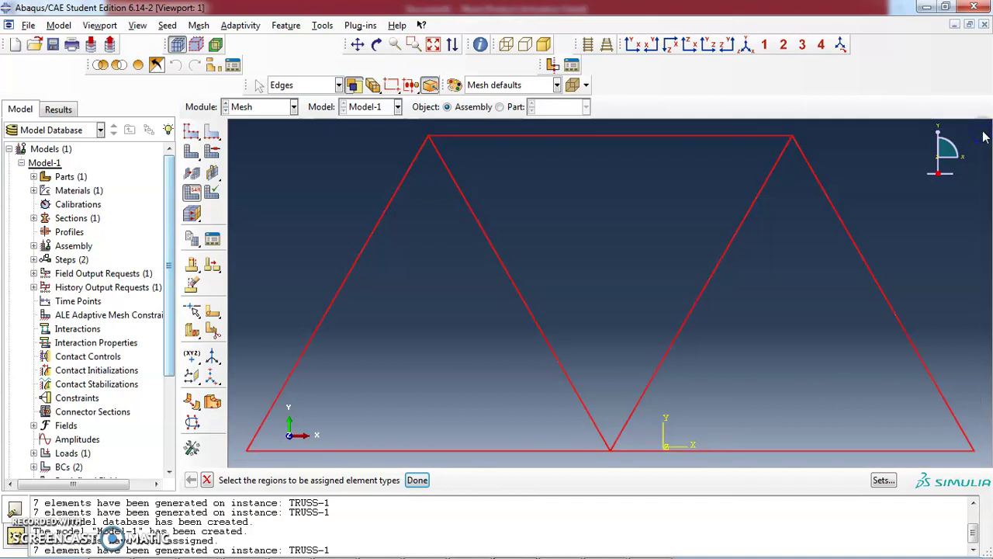
click(417, 480)
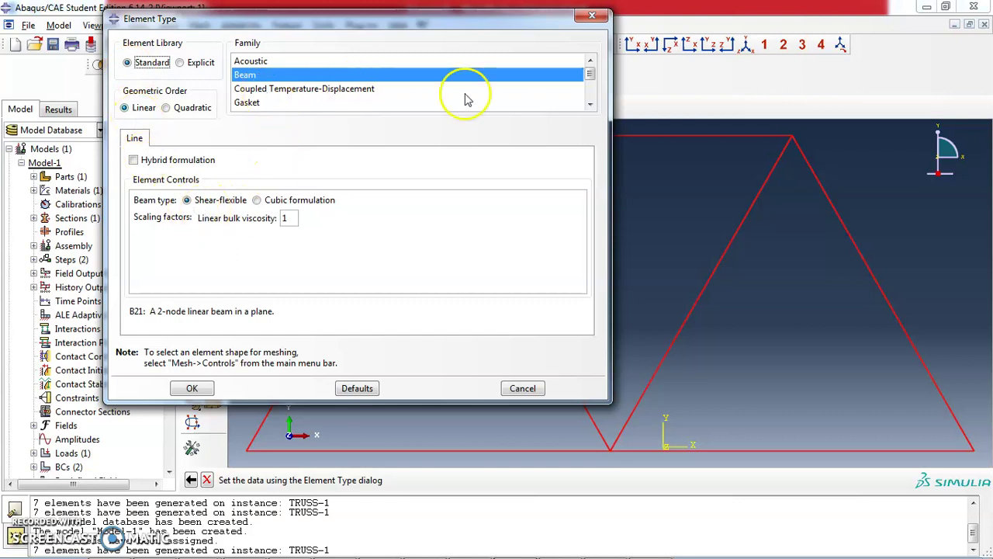
drag(589, 75, 590, 98)
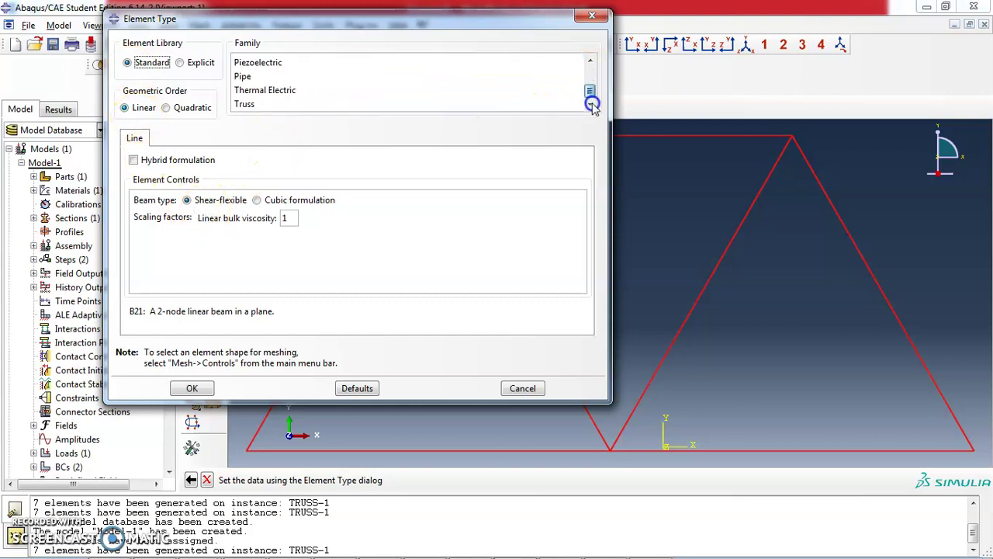
click(246, 103)
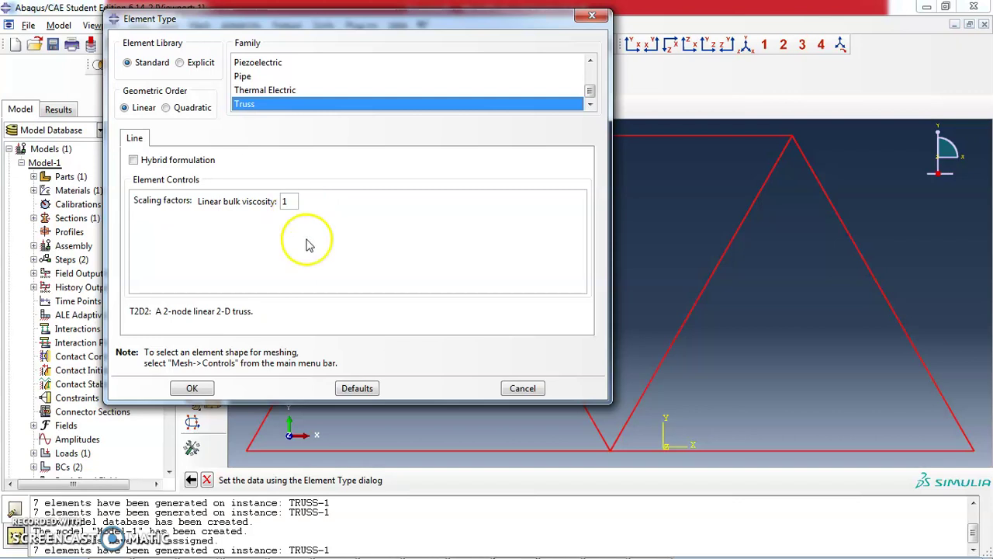
click(192, 388)
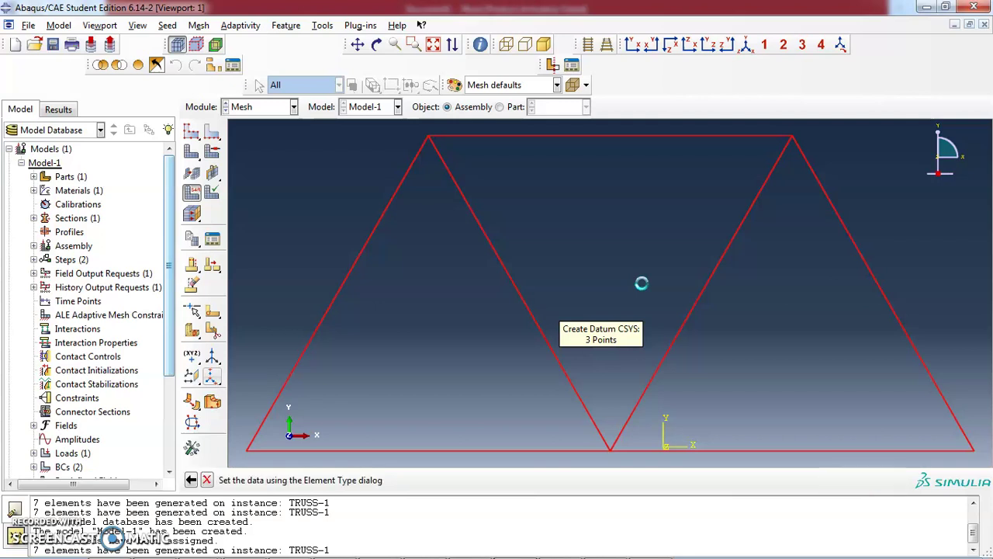
mouse_move(640, 283)
mouse_down()
mouse_move(581, 268)
mouse_move(371, 264)
mouse_up()
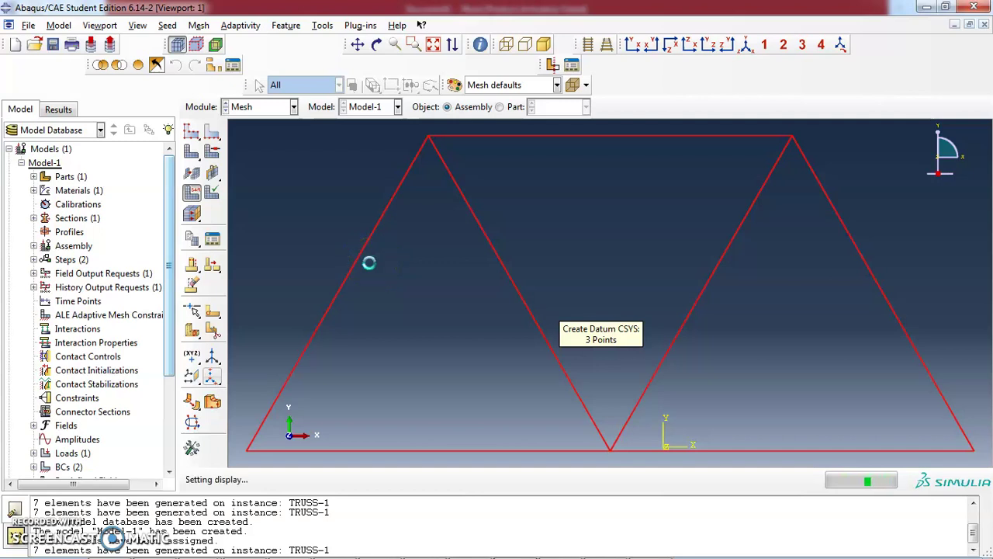
mouse_move(364, 261)
mouse_down()
mouse_move(326, 232)
mouse_move(341, 361)
mouse_up()
click(417, 479)
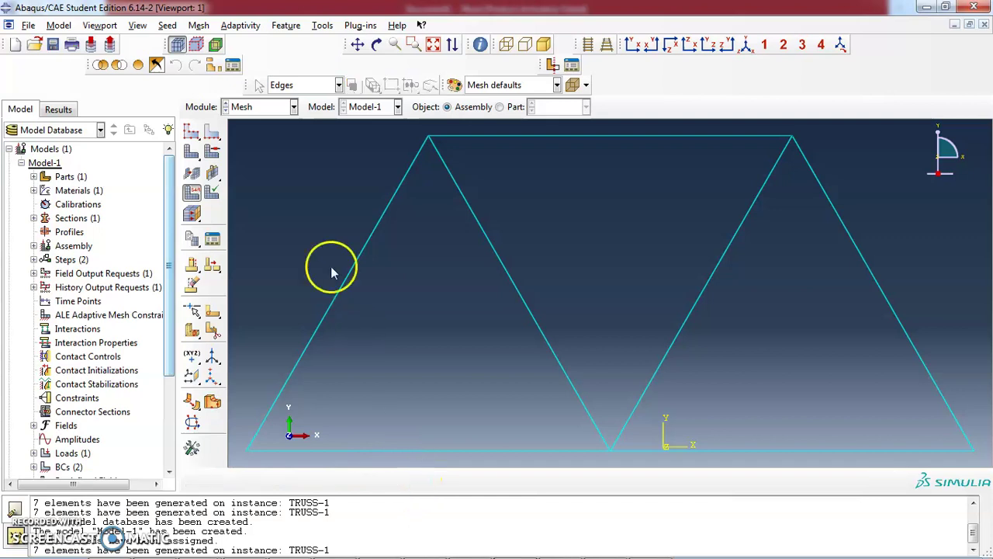
- Change to the Job module and create a job named TRUSS from Model-1, keeping the default job settings
click(268, 106)
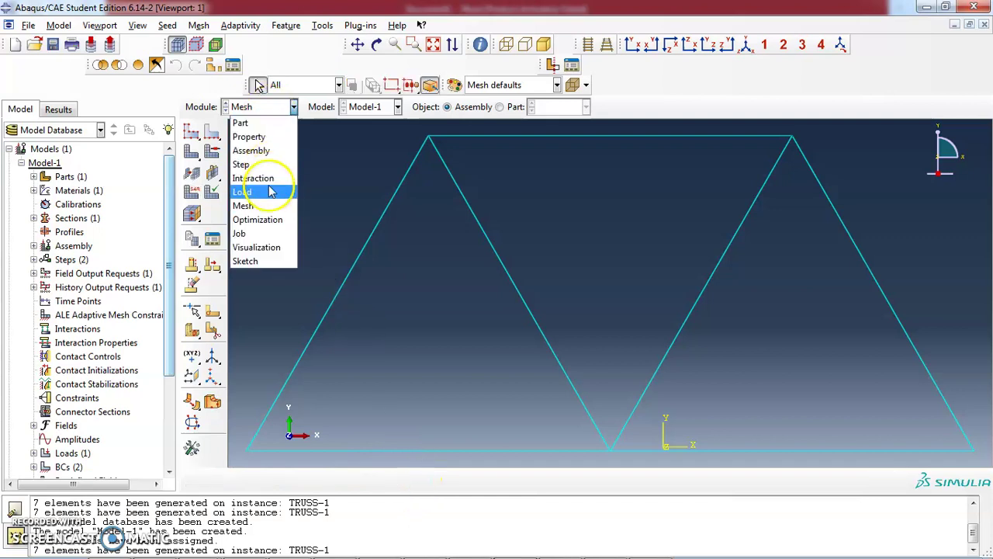
click(264, 235)
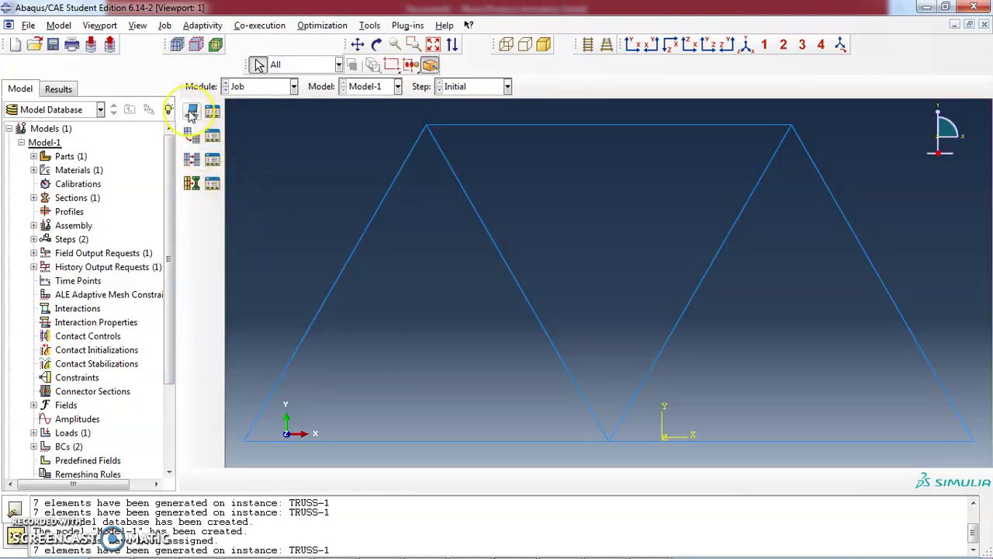
click(191, 112)
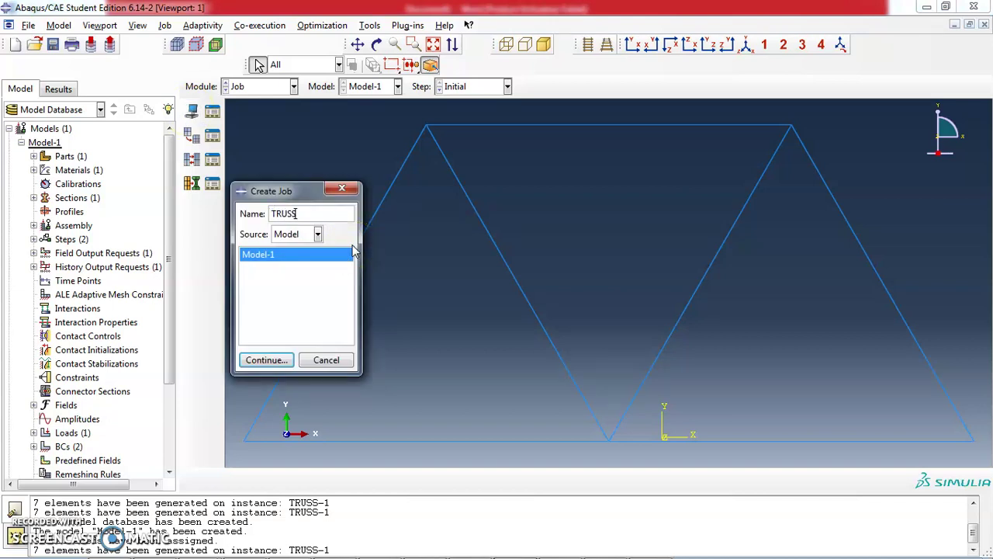
click(273, 360)
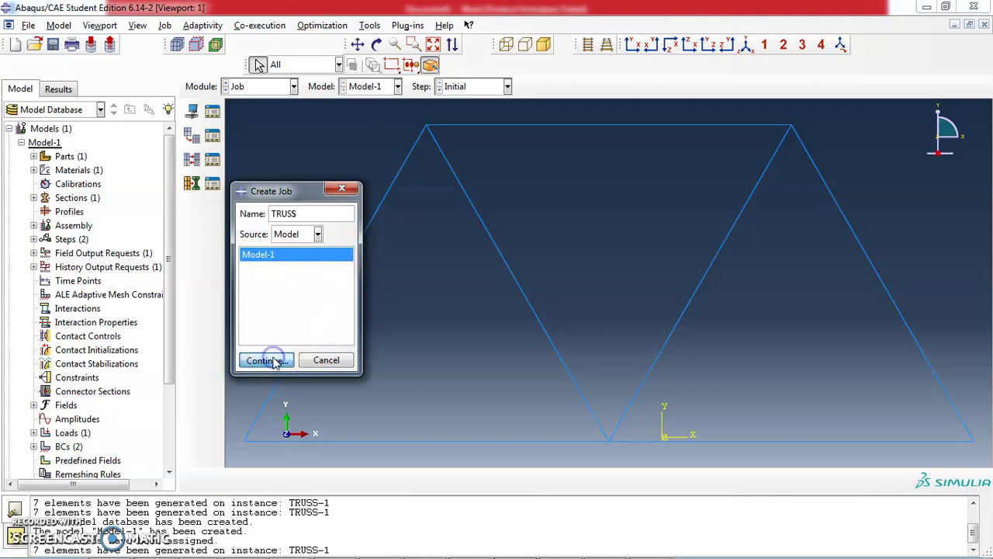
click(273, 361)
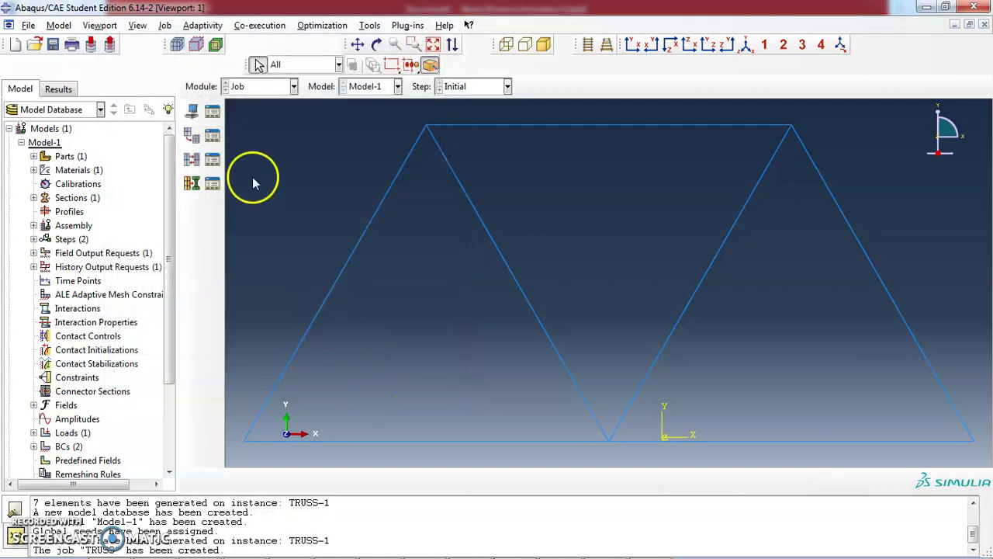
- Submit the job TRUSS for full analysis from the Job Manager, overwriting the existing job files, and request its results
click(213, 113)
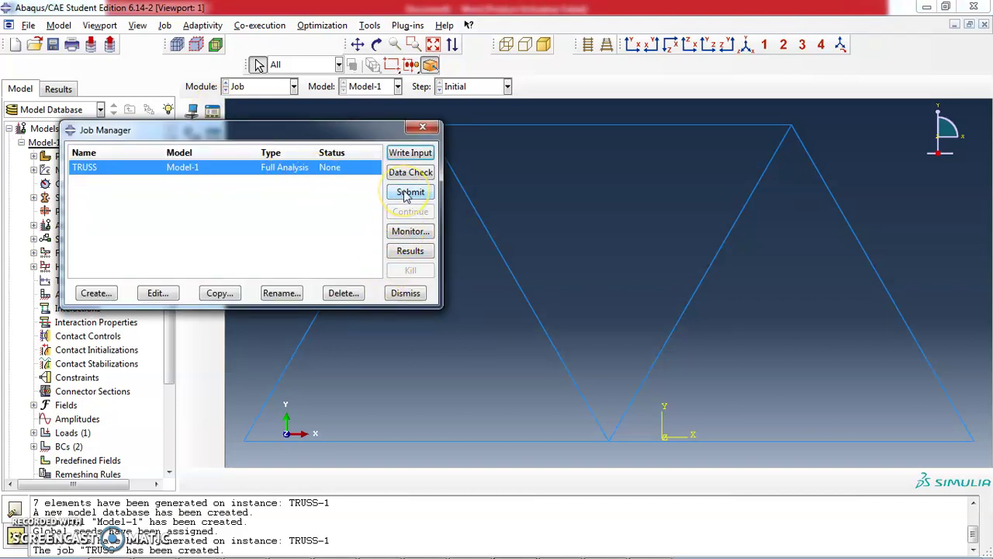
click(408, 194)
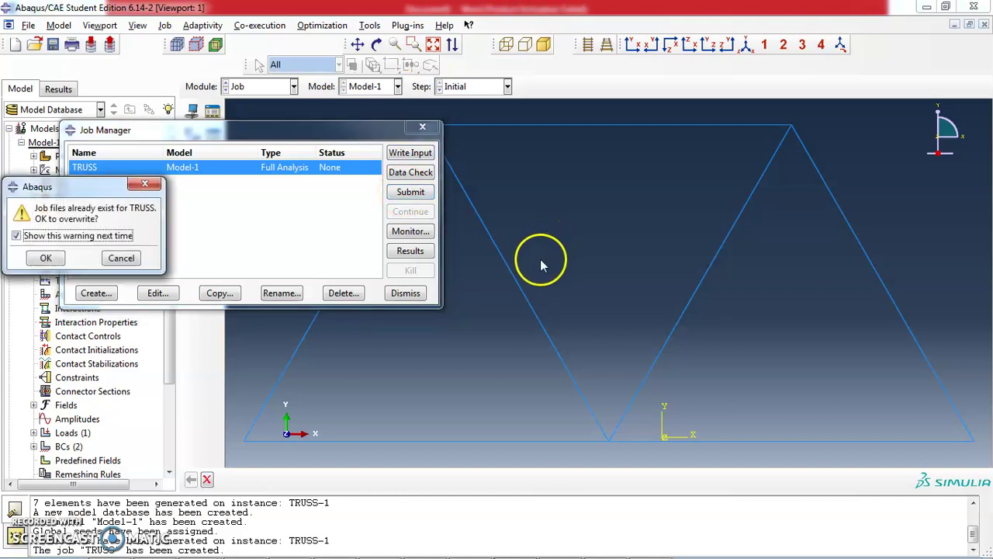
click(42, 256)
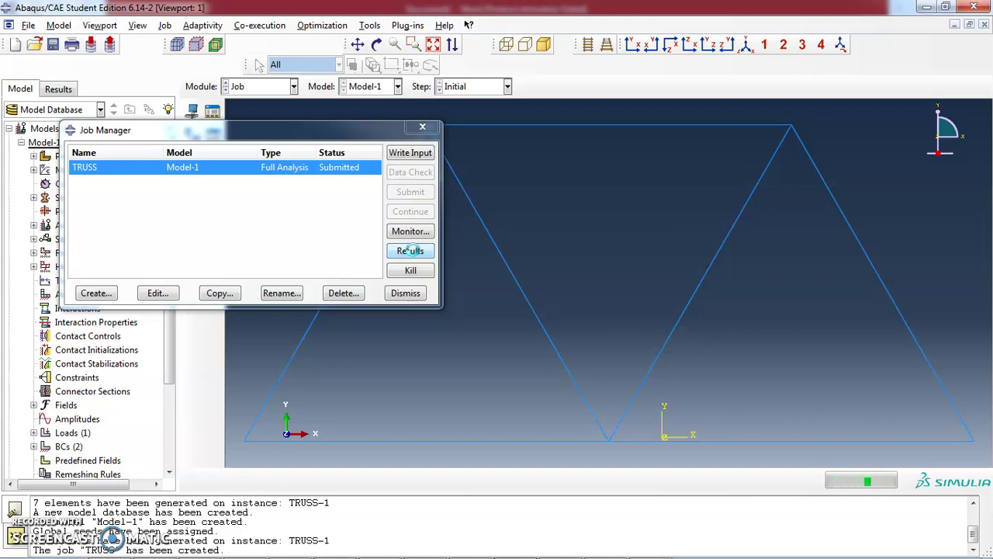
click(410, 250)
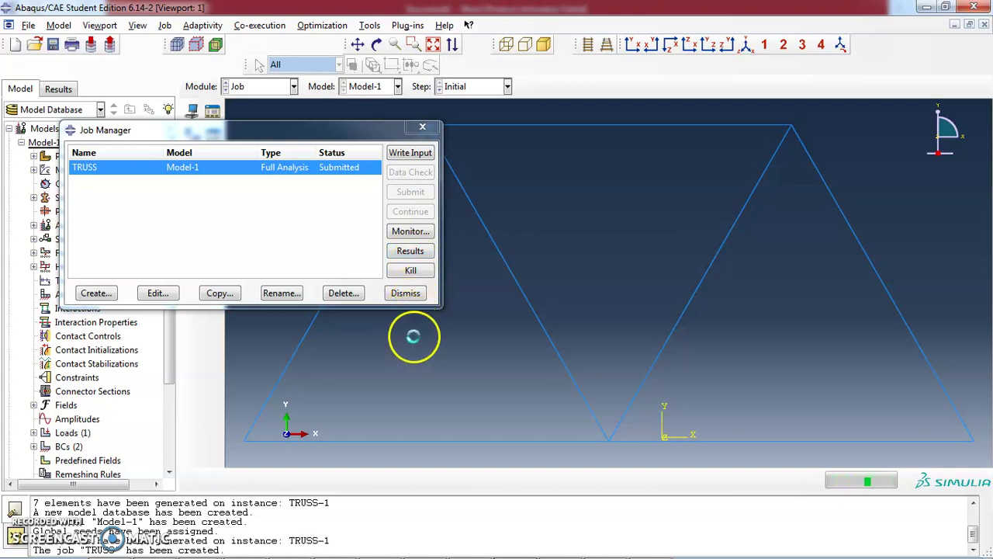